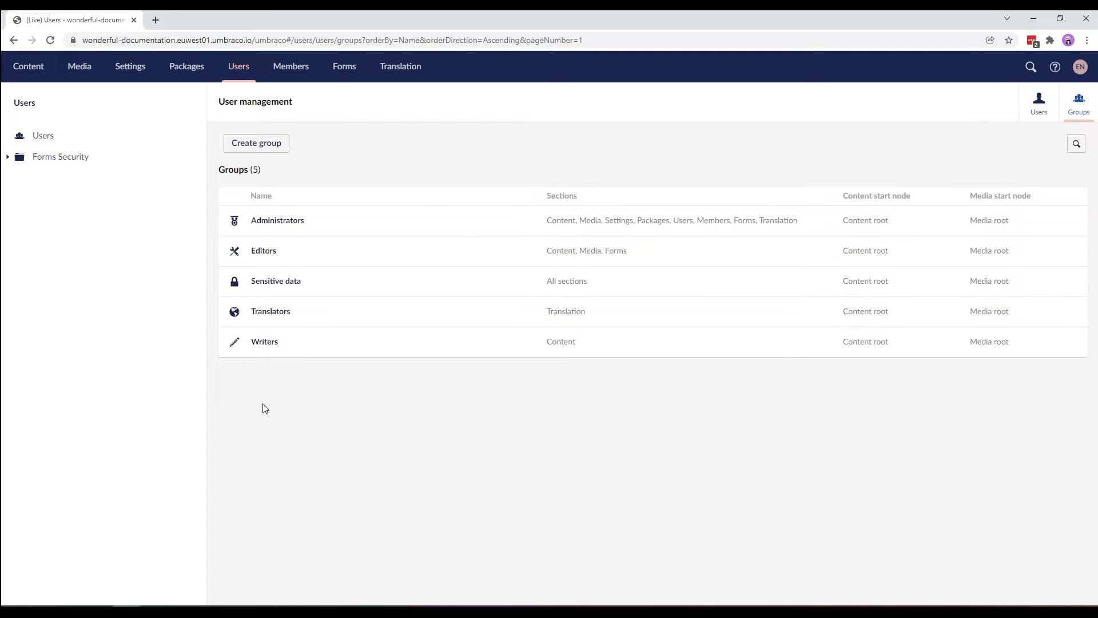
Review the Administrators group's section access, start nodes and default permissions, and return to the group list.
left_click(278, 222)
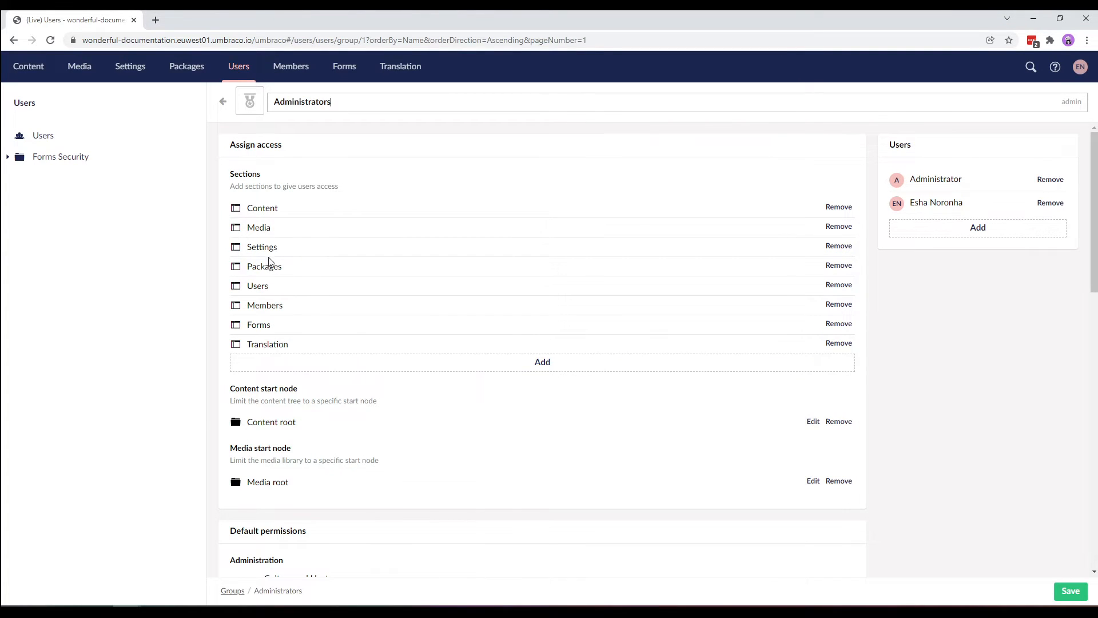
scroll(470, 368, "down", 5)
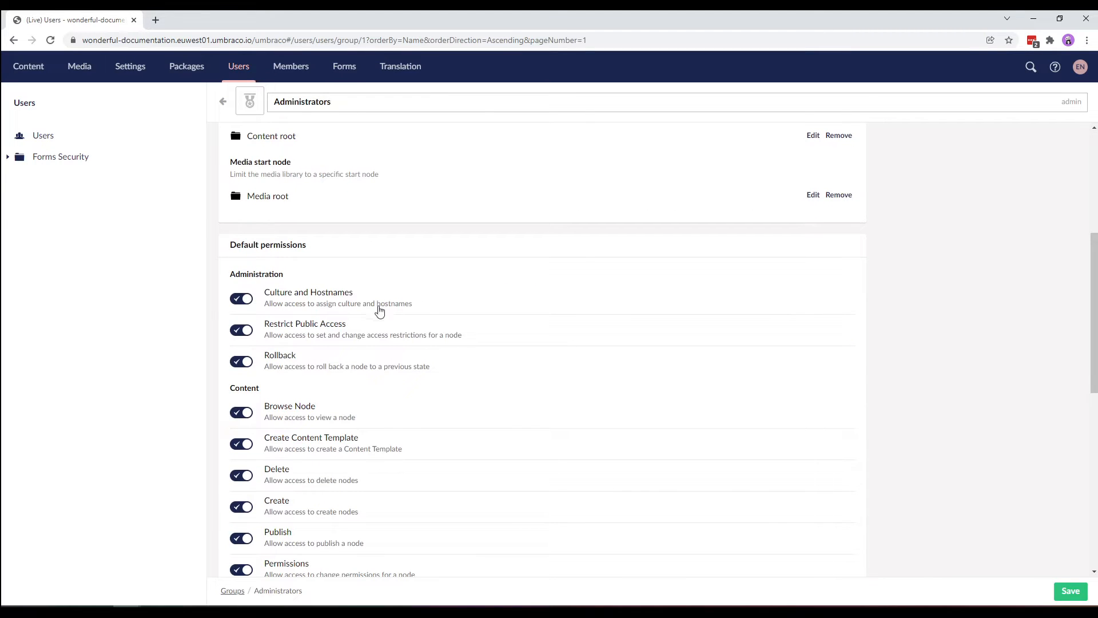
scroll(350, 421, "down", 3)
scroll(353, 425, "down", 3)
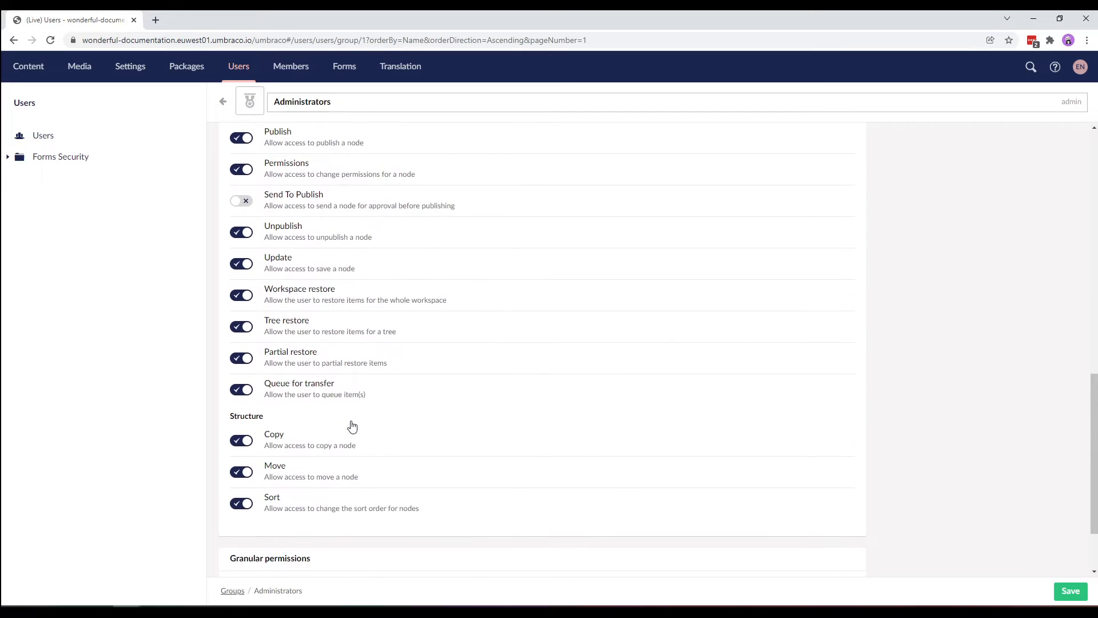
scroll(353, 424, "up", 10)
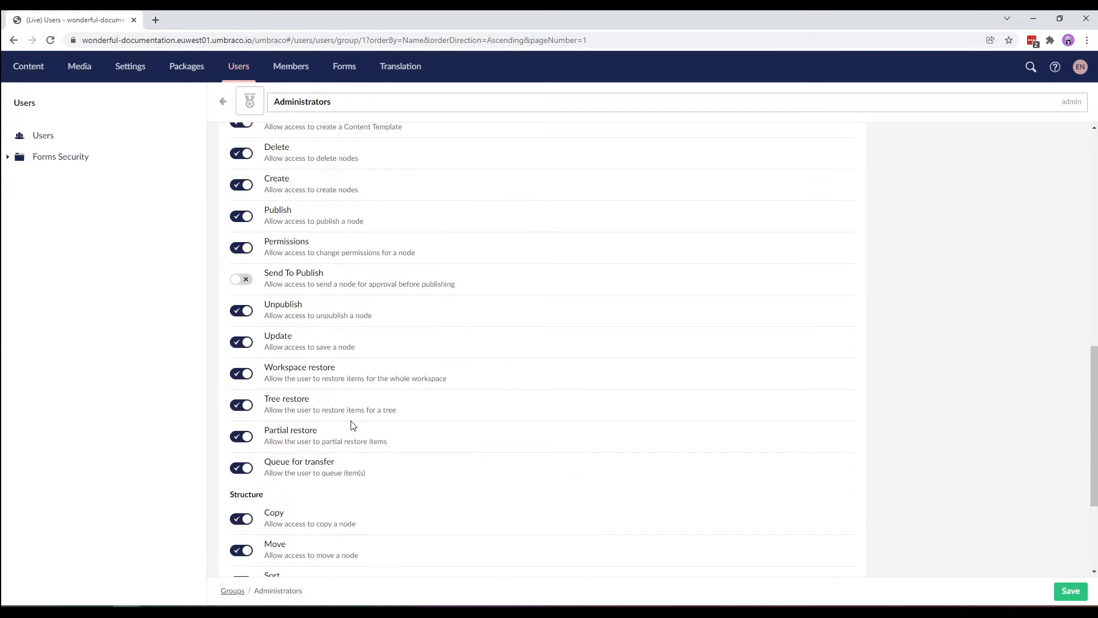
scroll(352, 424, "up", 1)
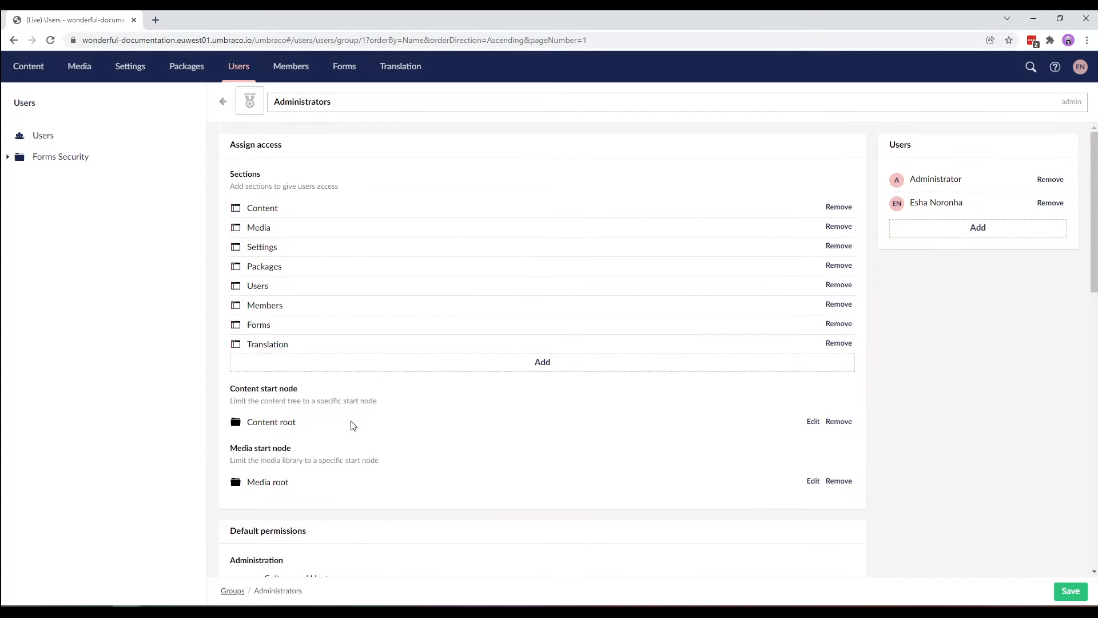
left_click(224, 102)
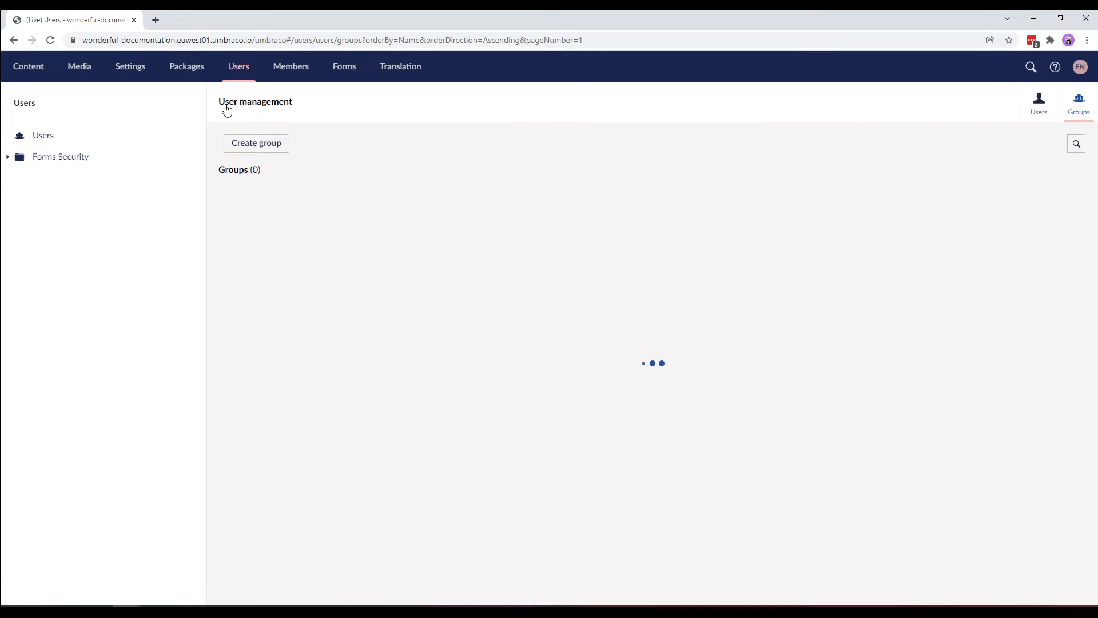
Review the Editors group's assigned sections and default permissions, and go back to the group list.
left_click(255, 255)
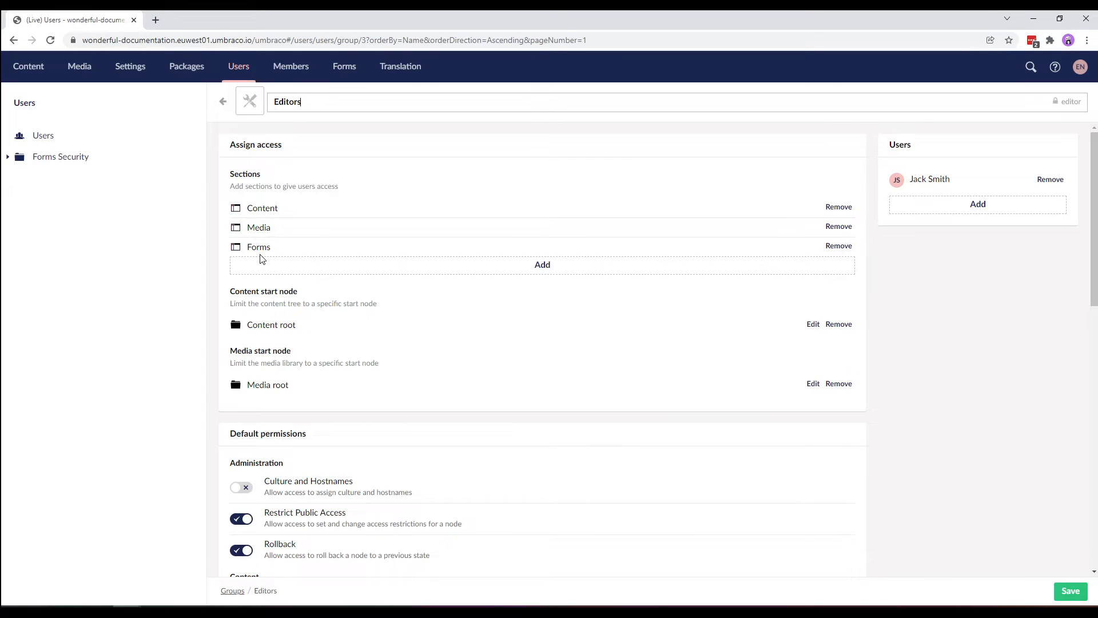
scroll(336, 355, "down", 4)
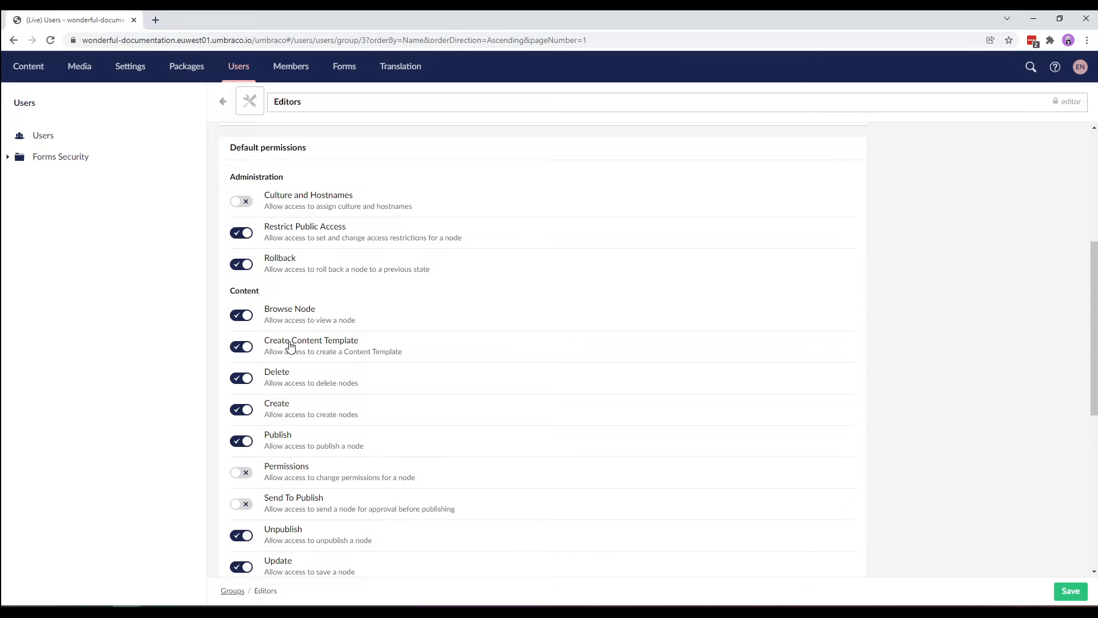
scroll(278, 438, "down", 1)
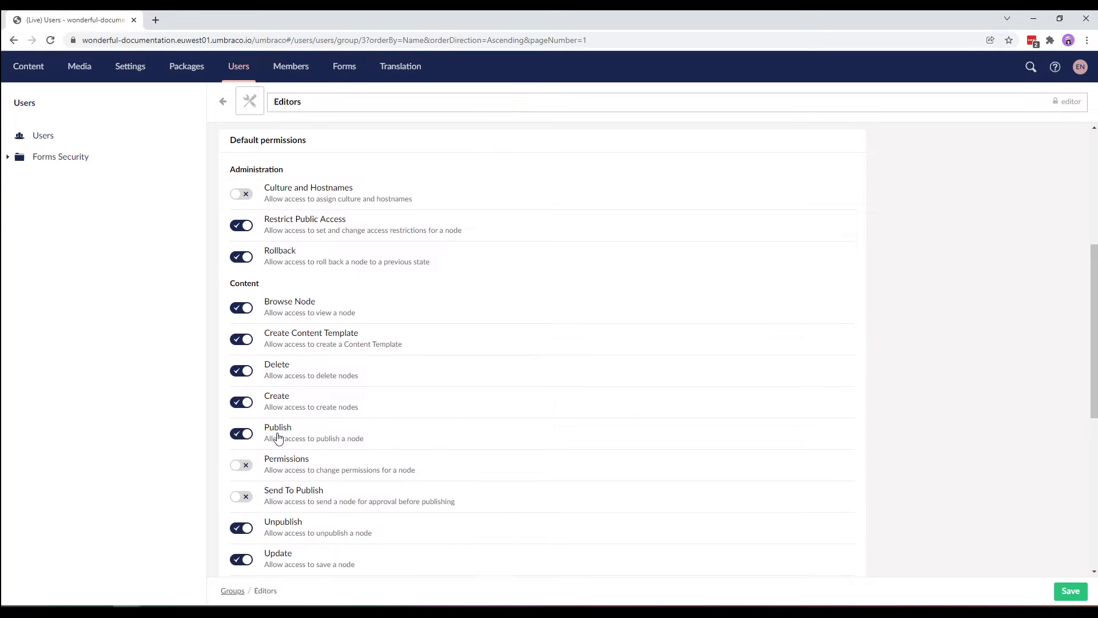
scroll(278, 438, "down", 3)
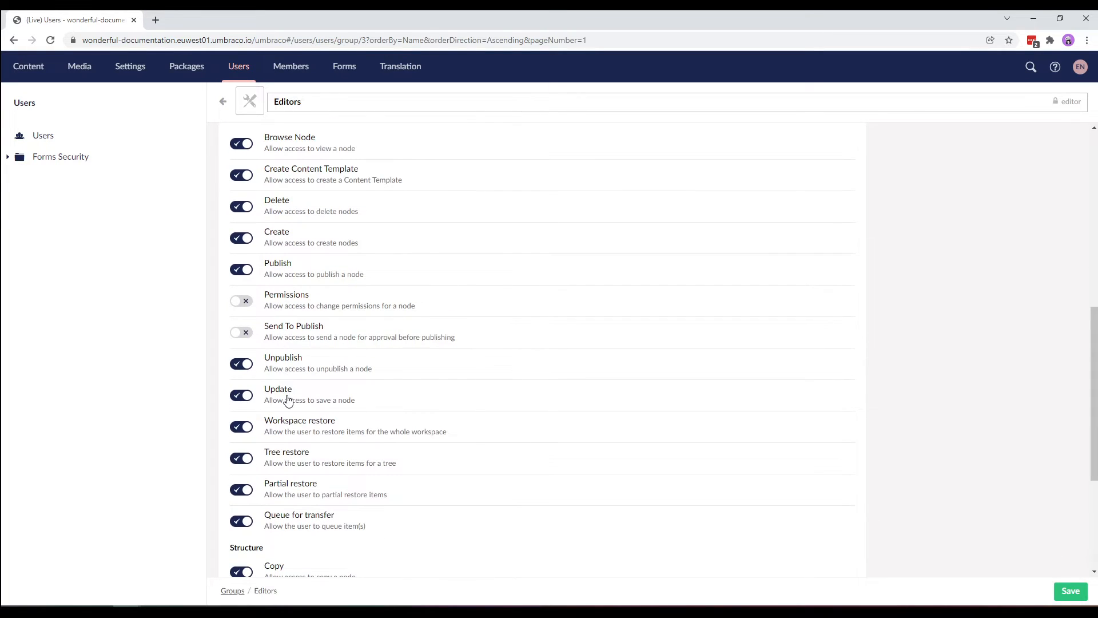
scroll(267, 438, "down", 2)
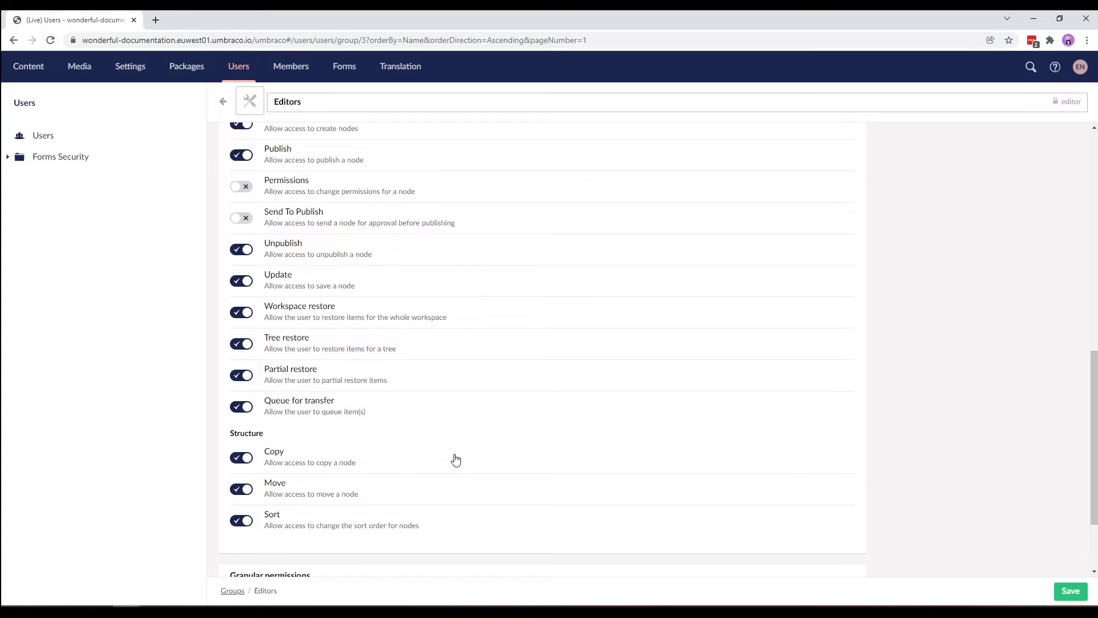
scroll(455, 459, "up", 9)
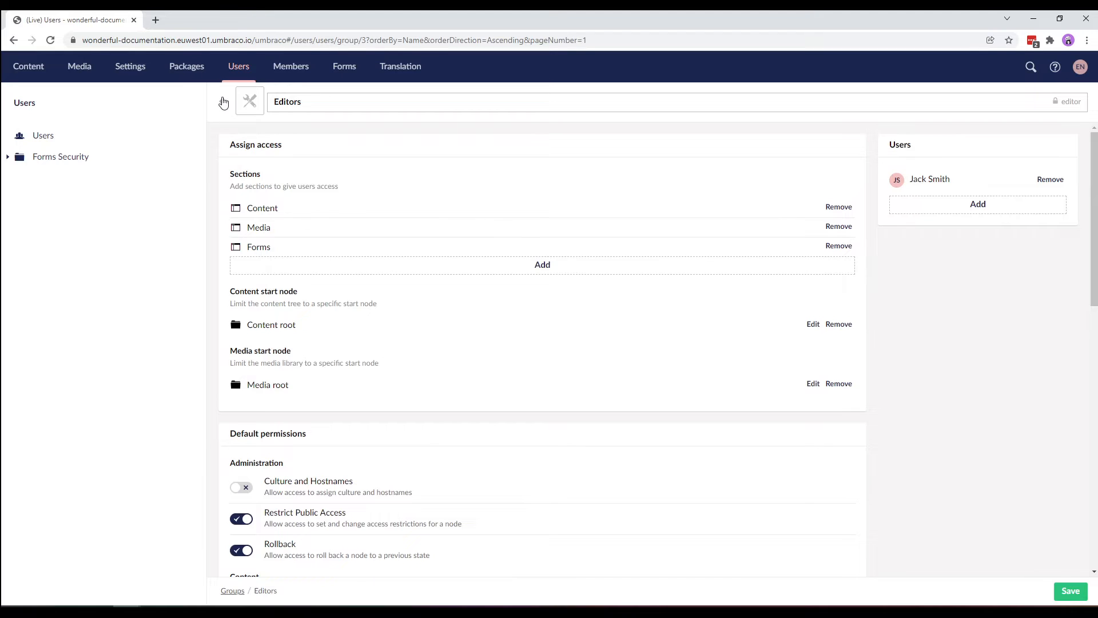
left_click(223, 101)
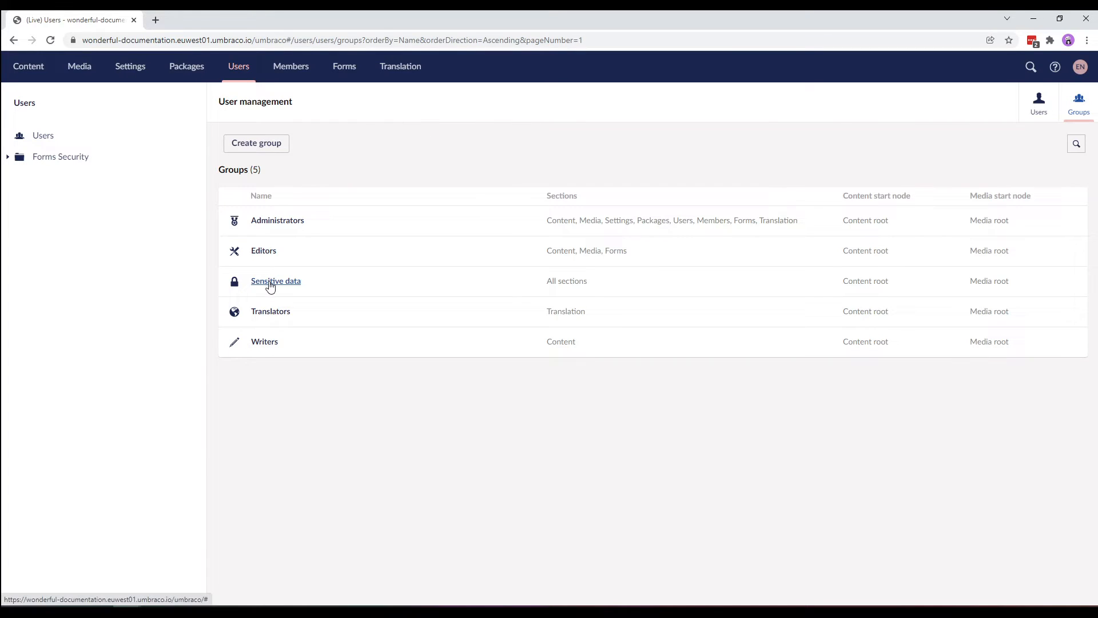
Inspect the Sensitive data group's selectable sections, default permissions and granular permissions without changing them, and return to the group list.
left_click(271, 282)
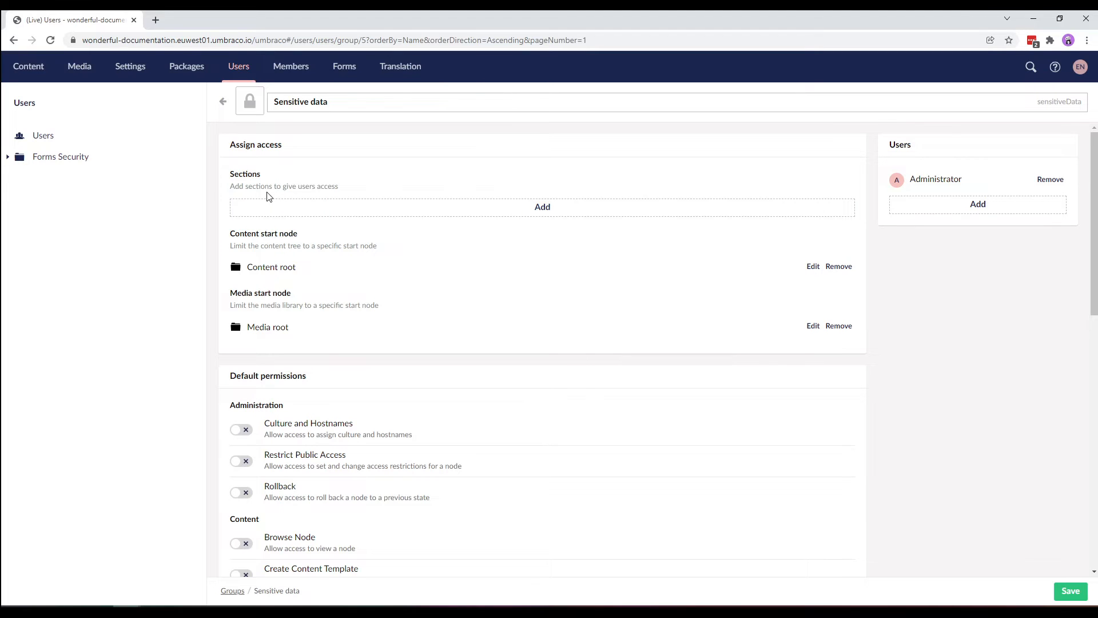
left_click(317, 218)
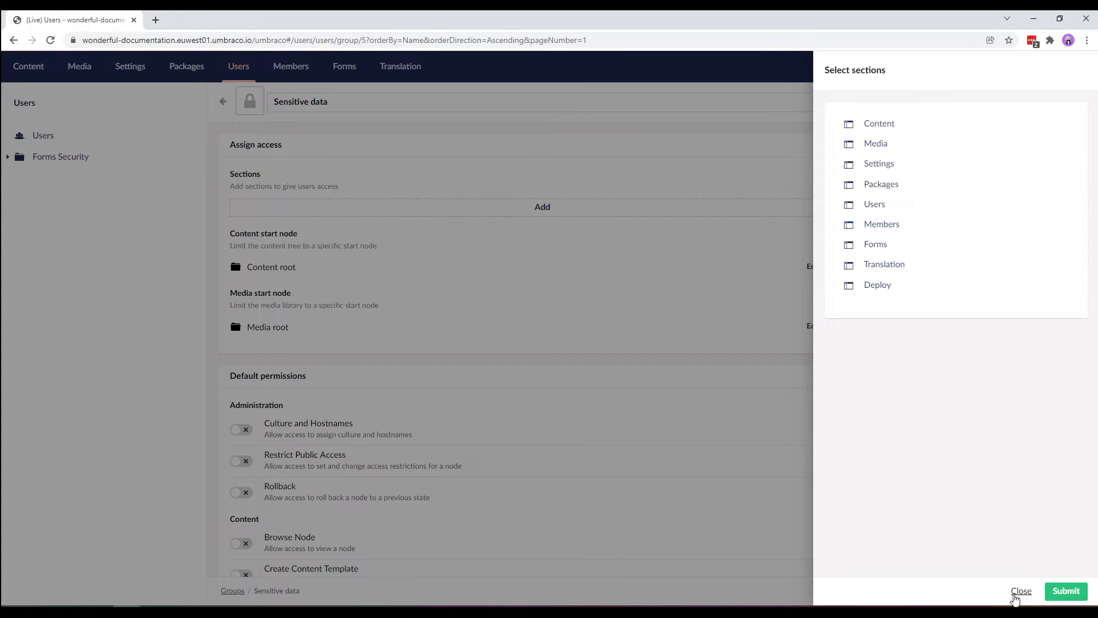
left_click(1017, 592)
scroll(586, 447, "down", 4)
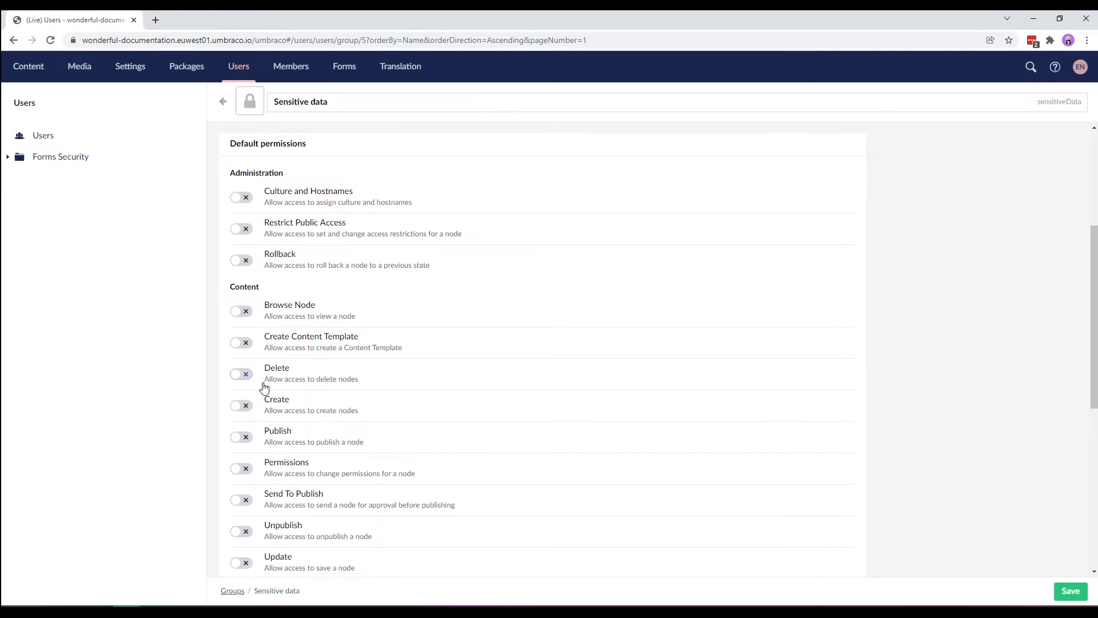
scroll(264, 384, "down", 7)
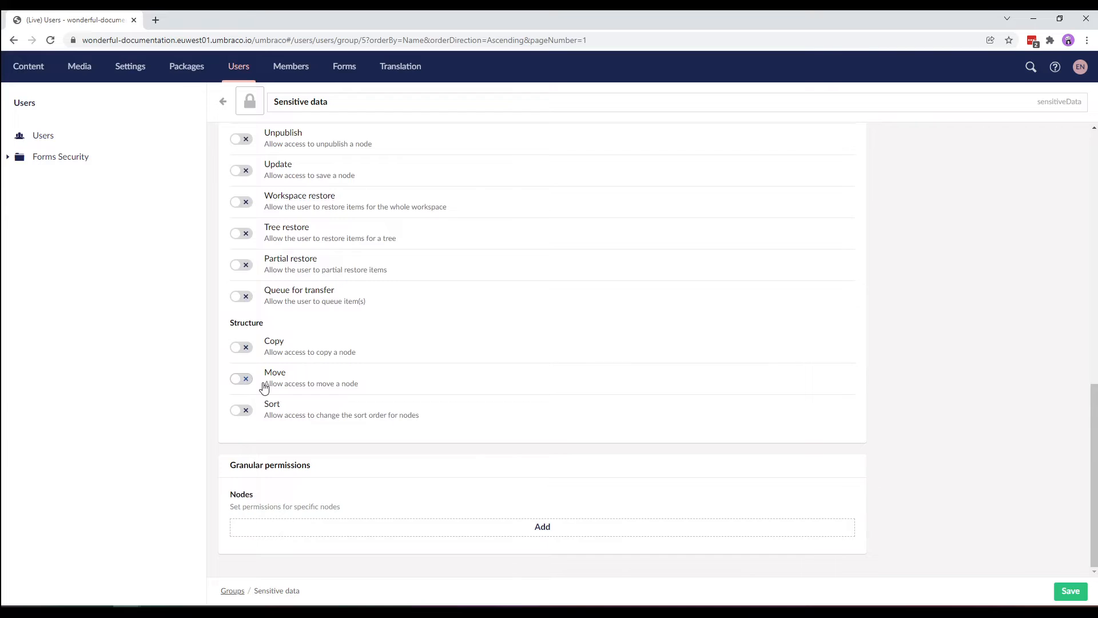
left_click(223, 103)
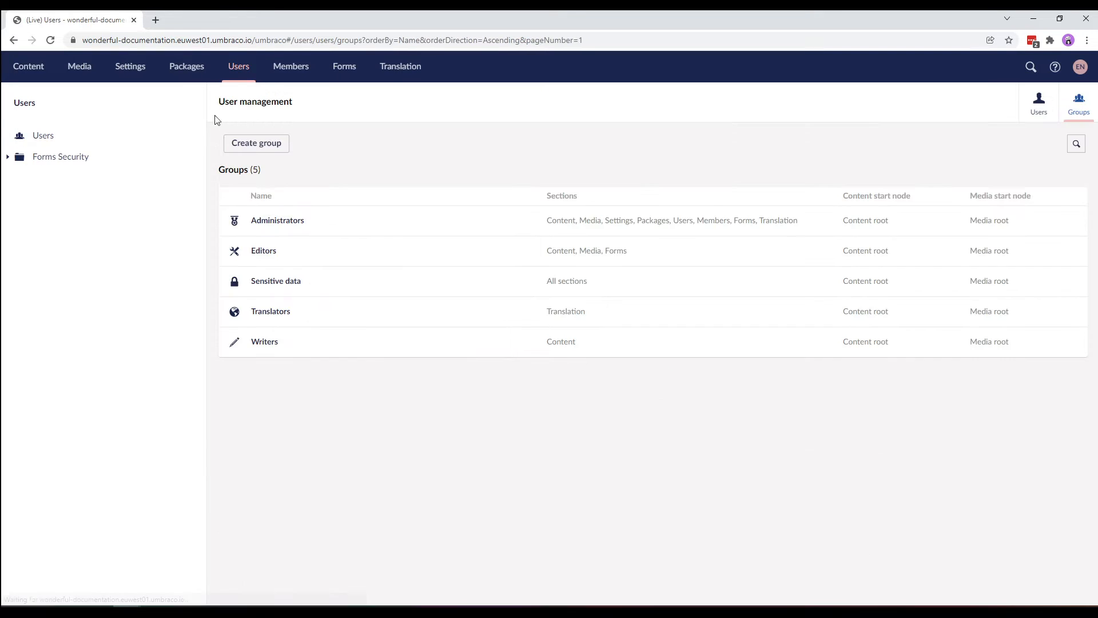
Examine the Translators group's section access and its administration, content and structure permissions, and return to the group list.
left_click(272, 315)
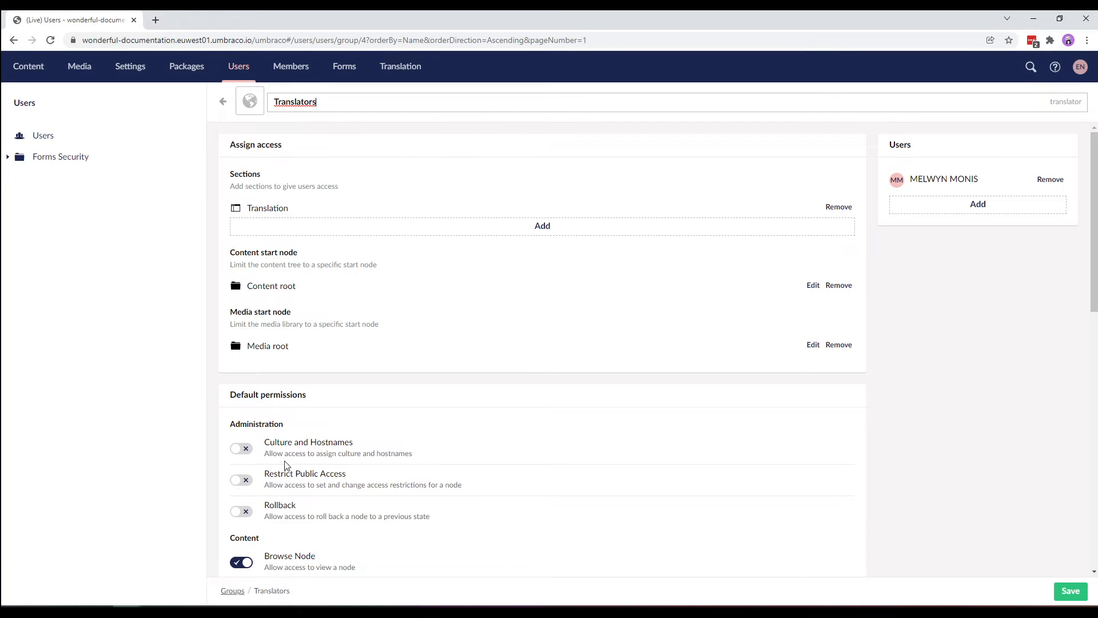
scroll(288, 461, "down", 4)
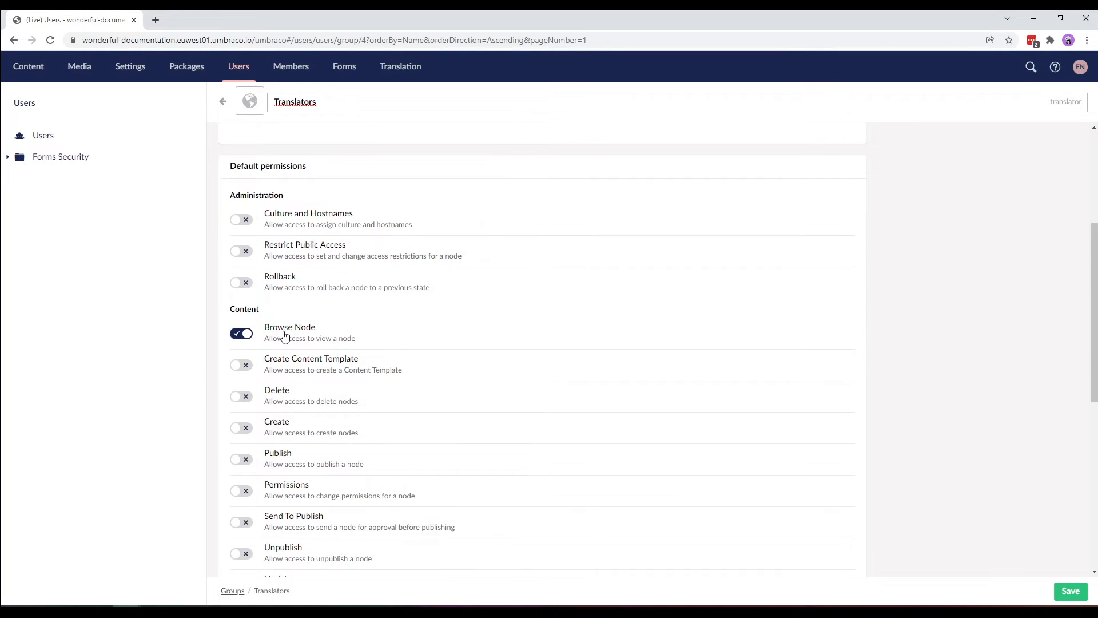
scroll(285, 336, "down", 4)
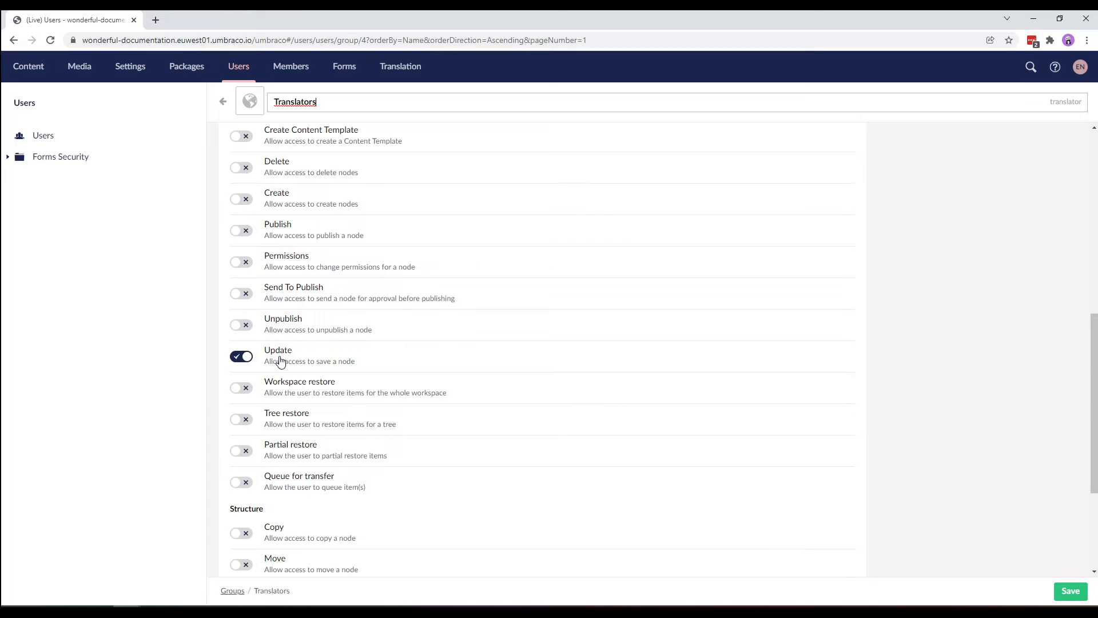
scroll(280, 360, "down", 3)
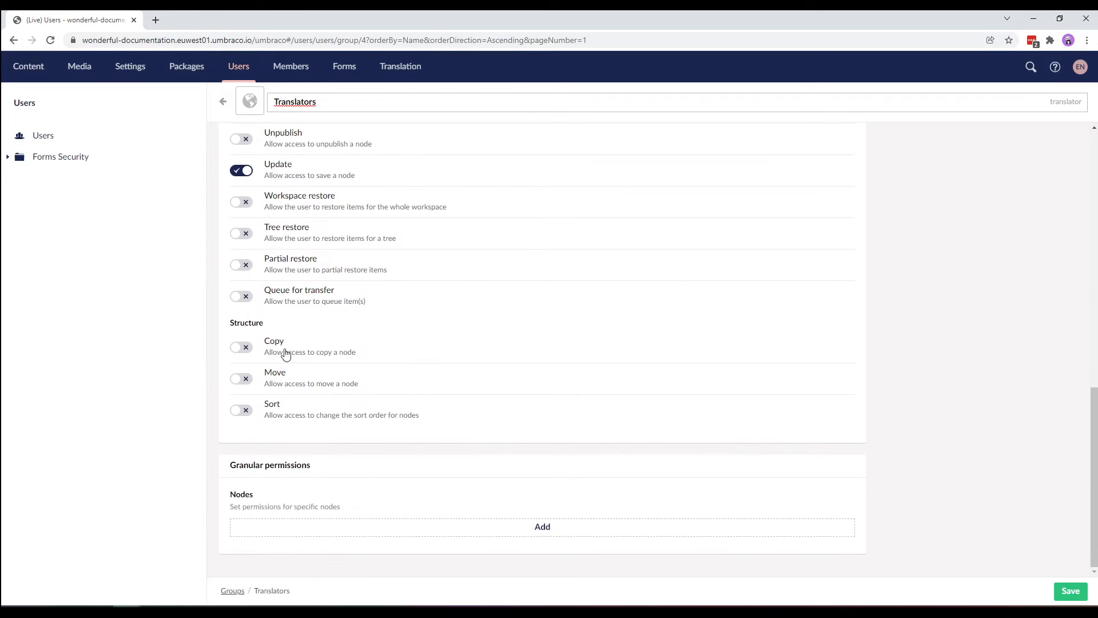
scroll(367, 313, "up", 3)
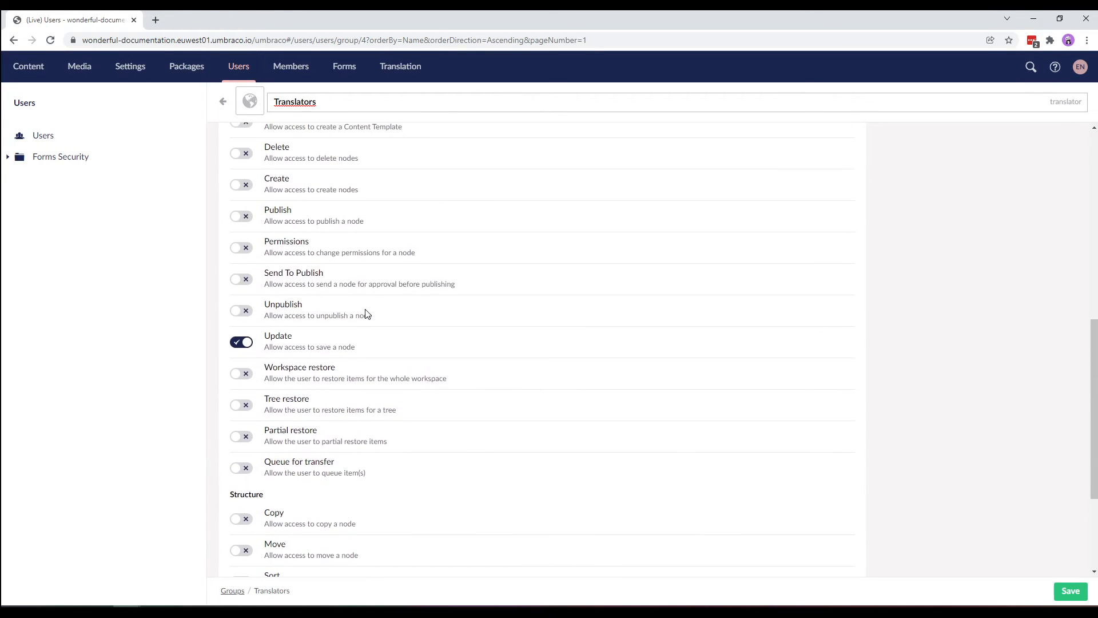
scroll(367, 315, "up", 5)
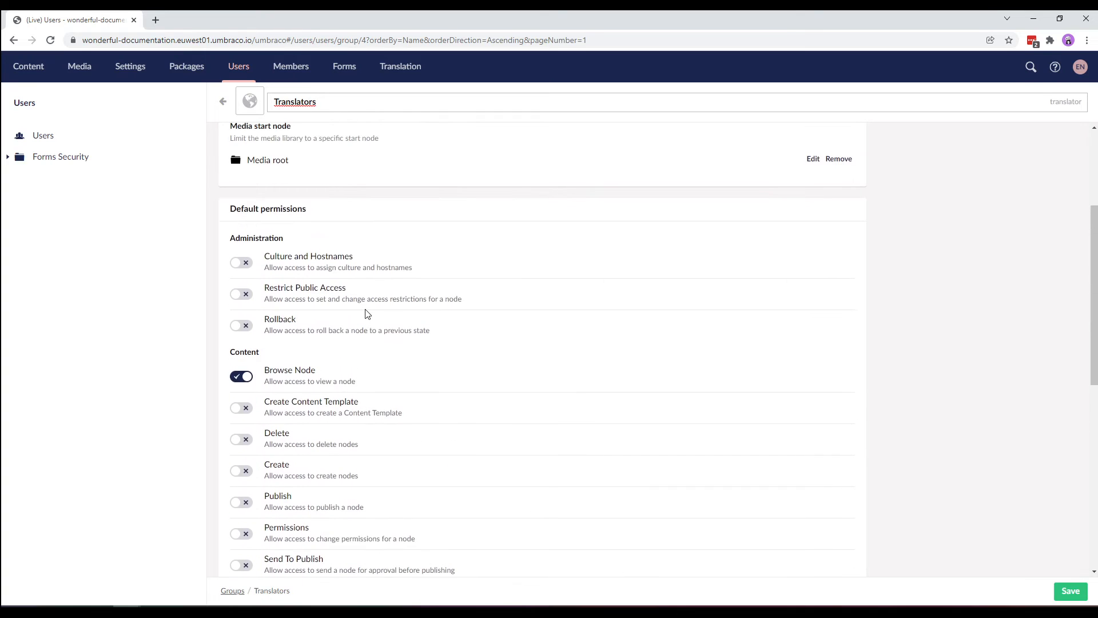
left_click(223, 102)
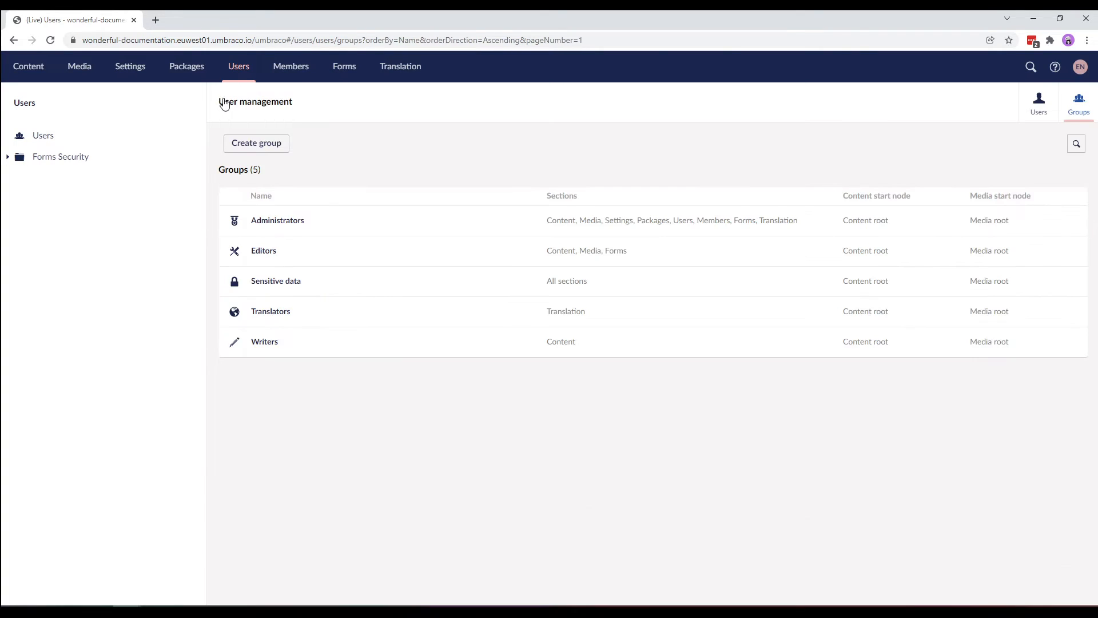
Check which sections and content permissions the Writers group has, and return to the group list.
left_click(264, 343)
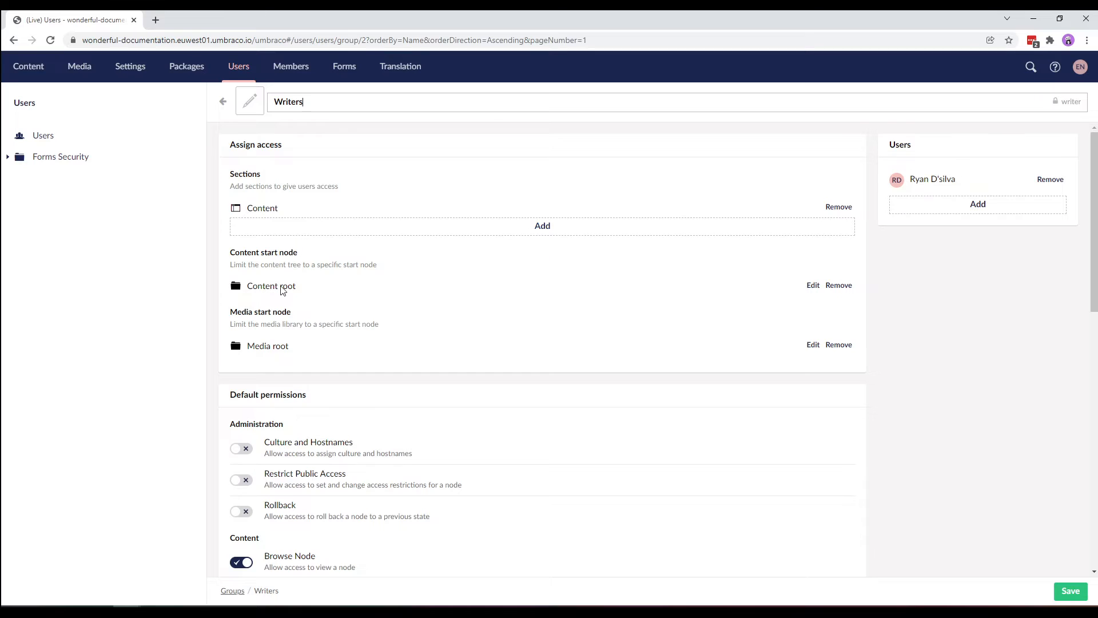
scroll(336, 336, "down", 5)
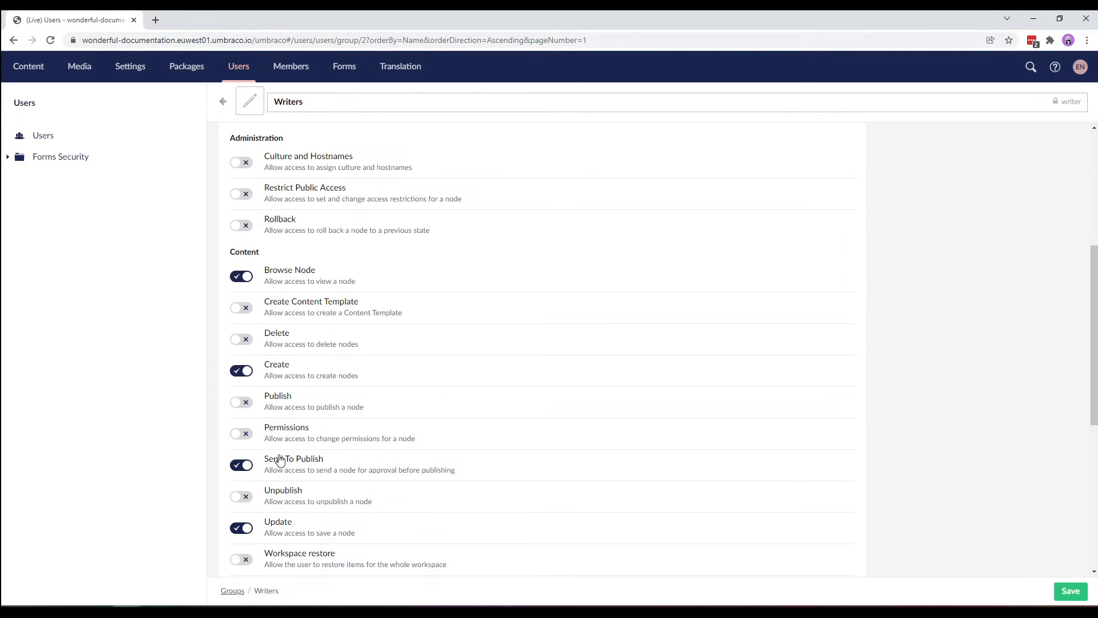
scroll(280, 460, "down", 2)
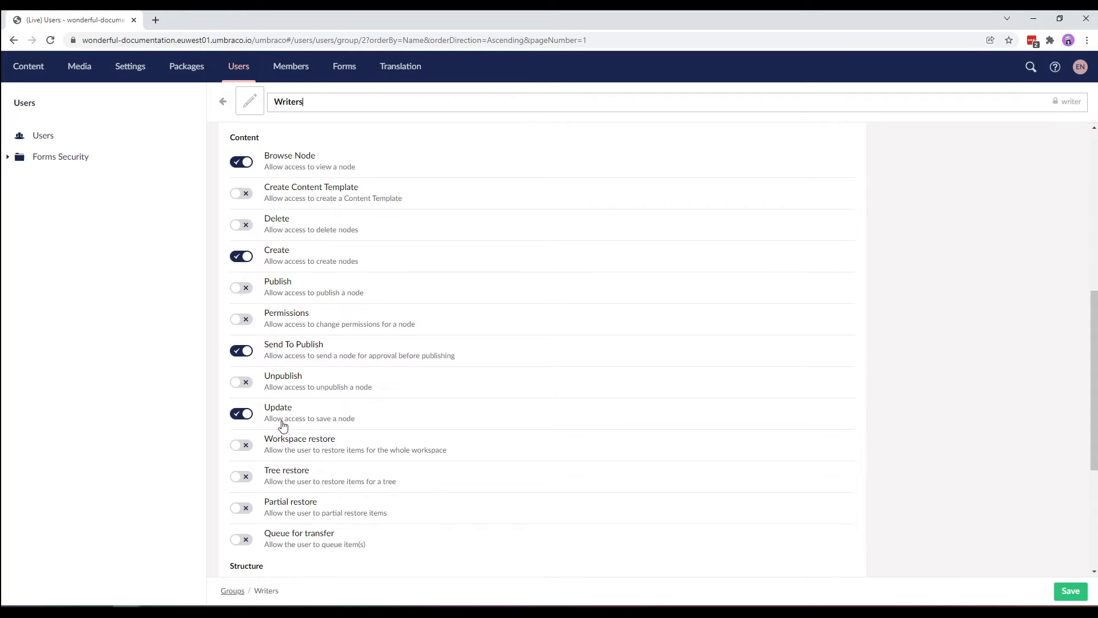
scroll(303, 414, "down", 1)
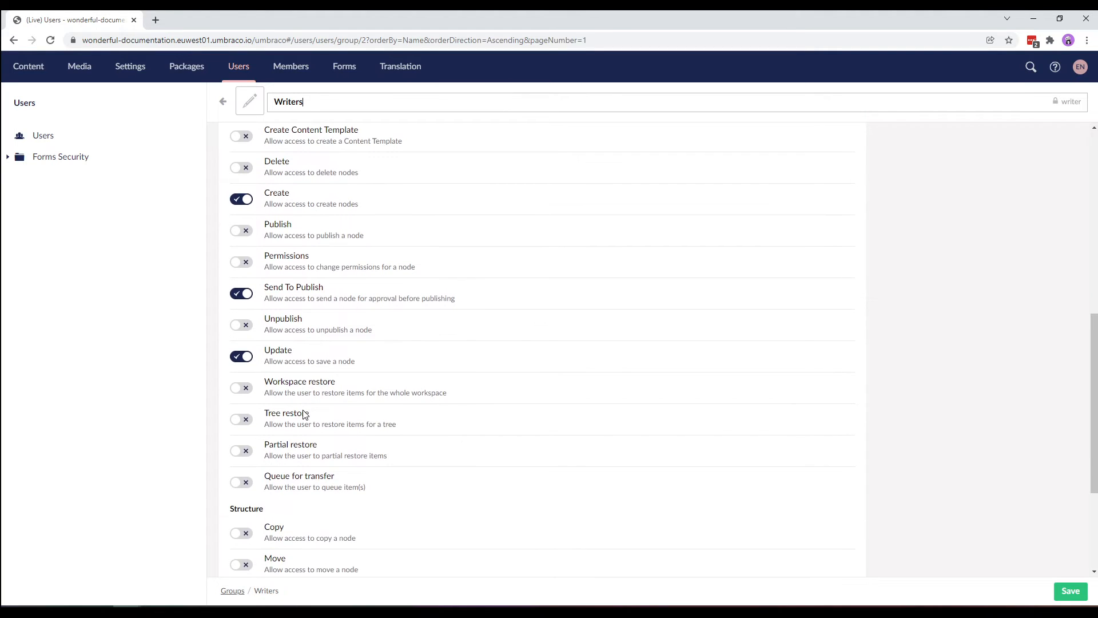
scroll(303, 414, "down", 1)
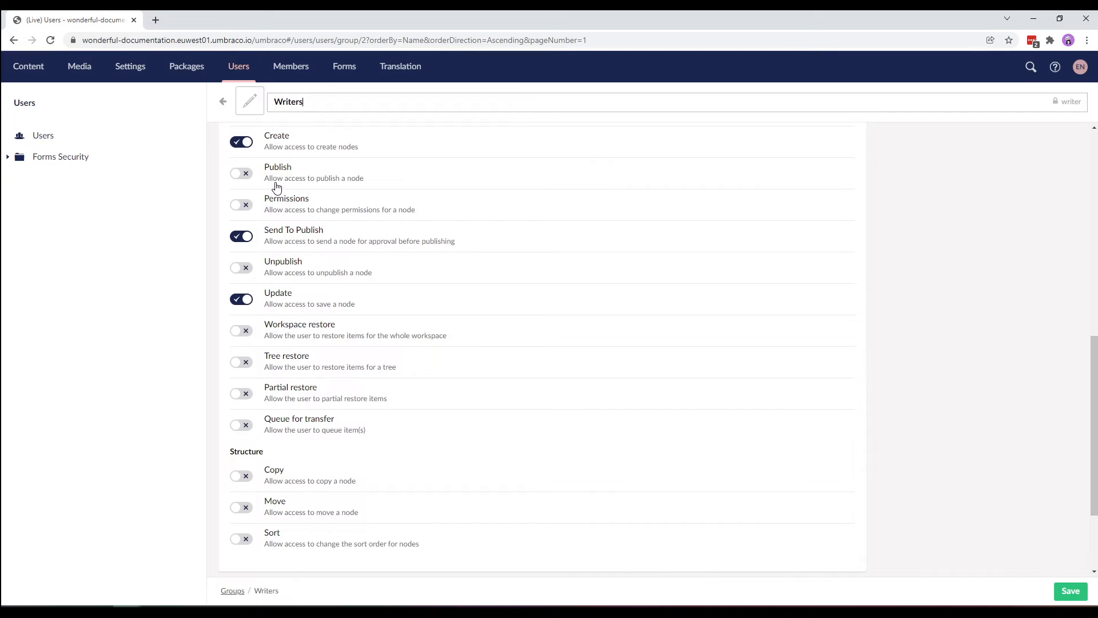
left_click(222, 105)
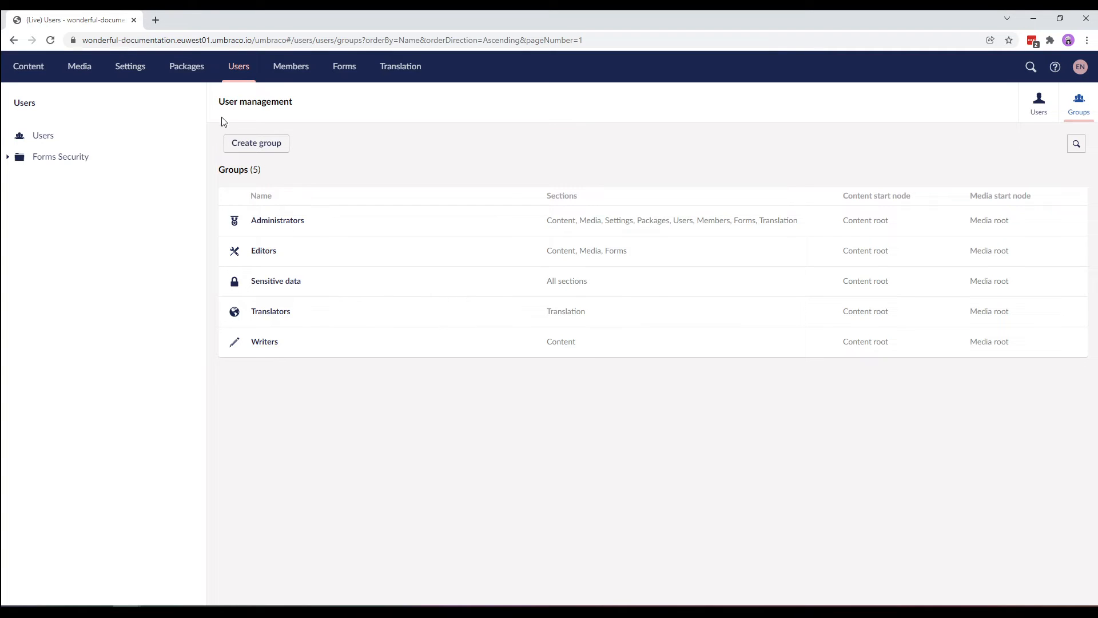
Create a user group named Developer with access to the Content, Media, Packages and Deploy sections.
left_click(241, 142)
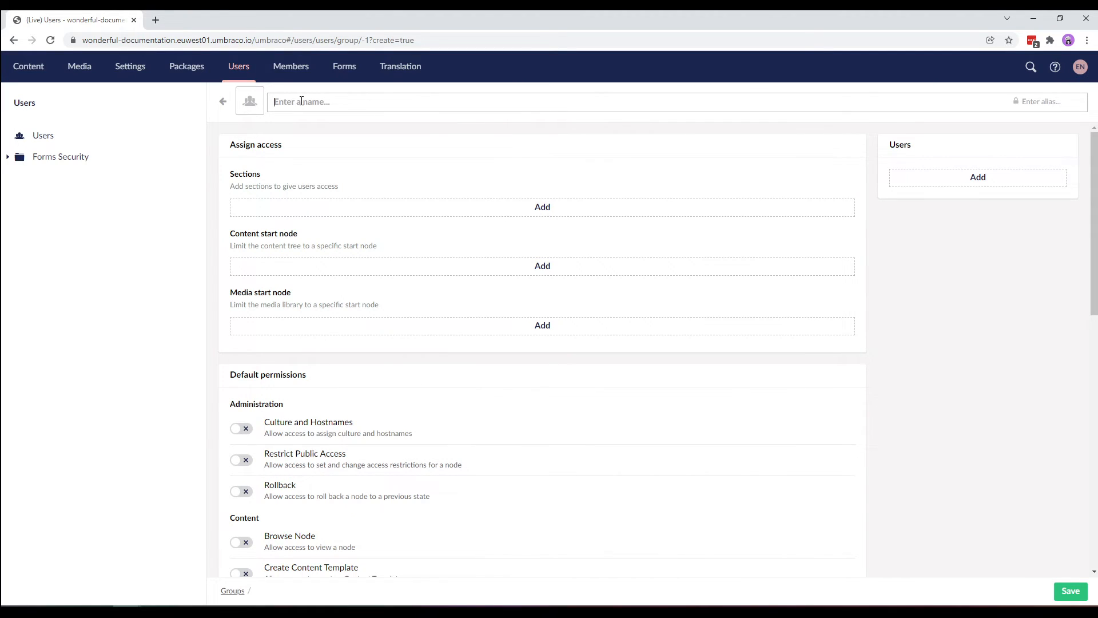
type("Developer")
left_click(315, 210)
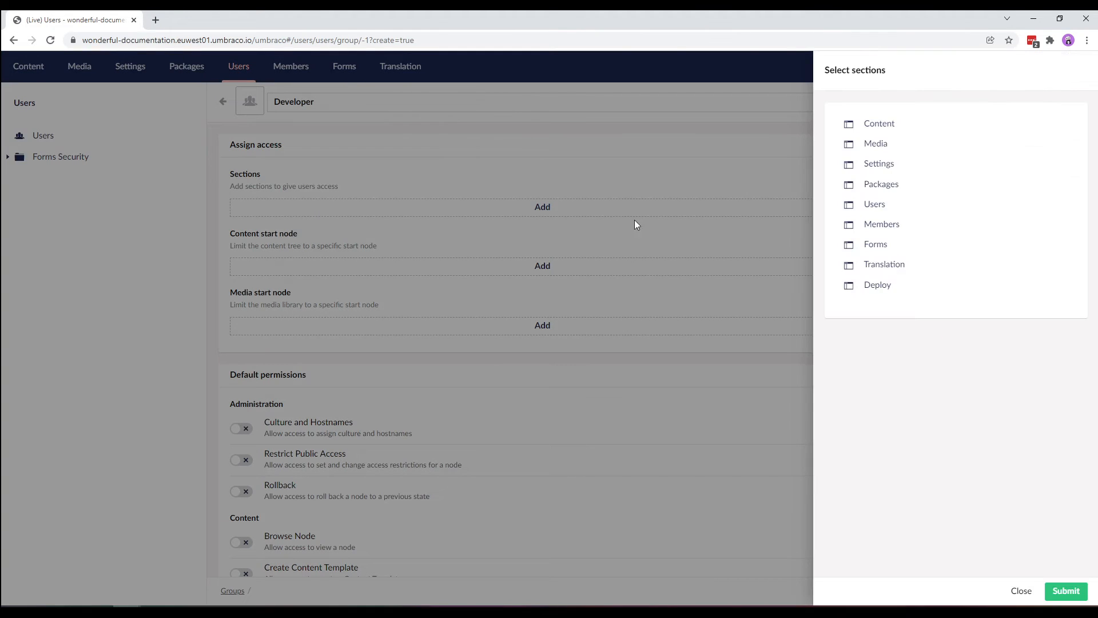
left_click(870, 127)
left_click(867, 184)
left_click(1066, 591)
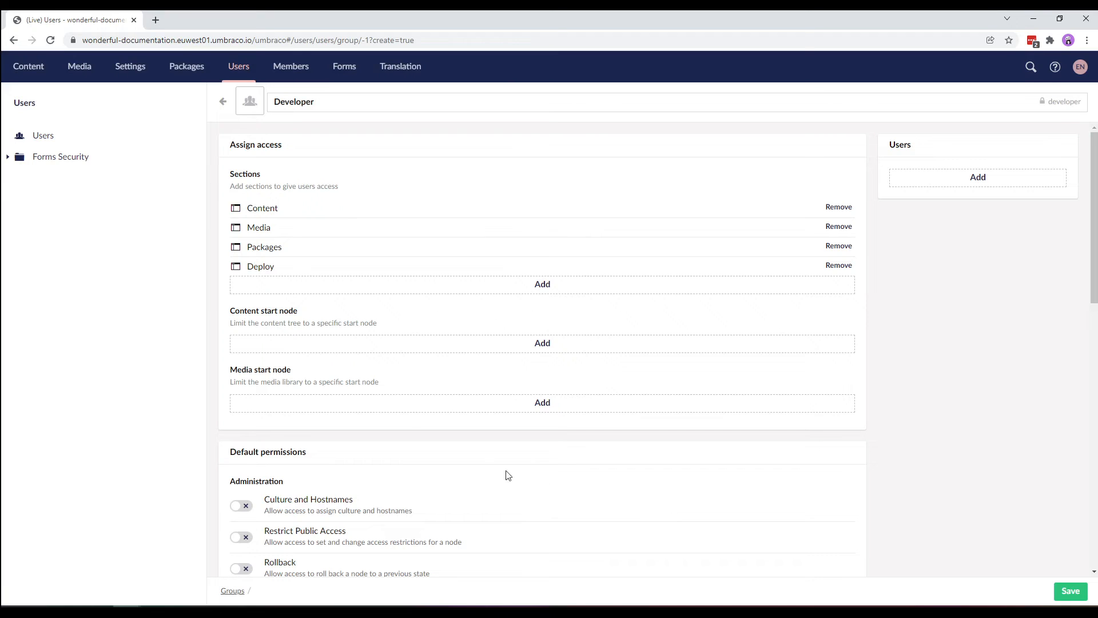
Set the Developer group's content start node to Content root.
left_click(349, 345)
left_click(882, 172)
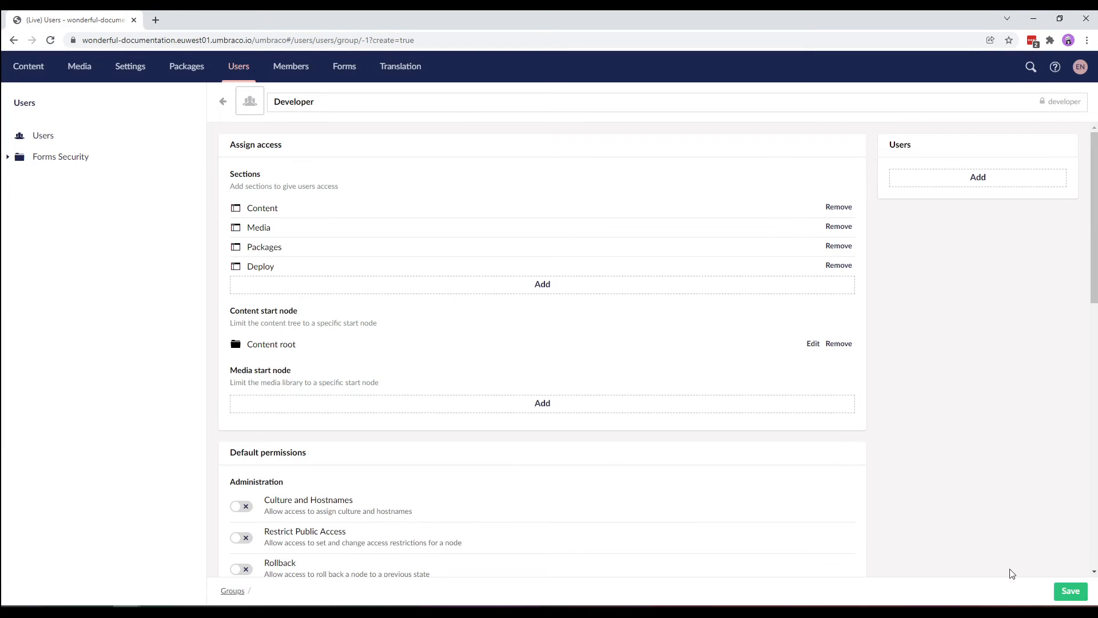
Set the Developer group's media start node to Media root.
left_click(532, 407)
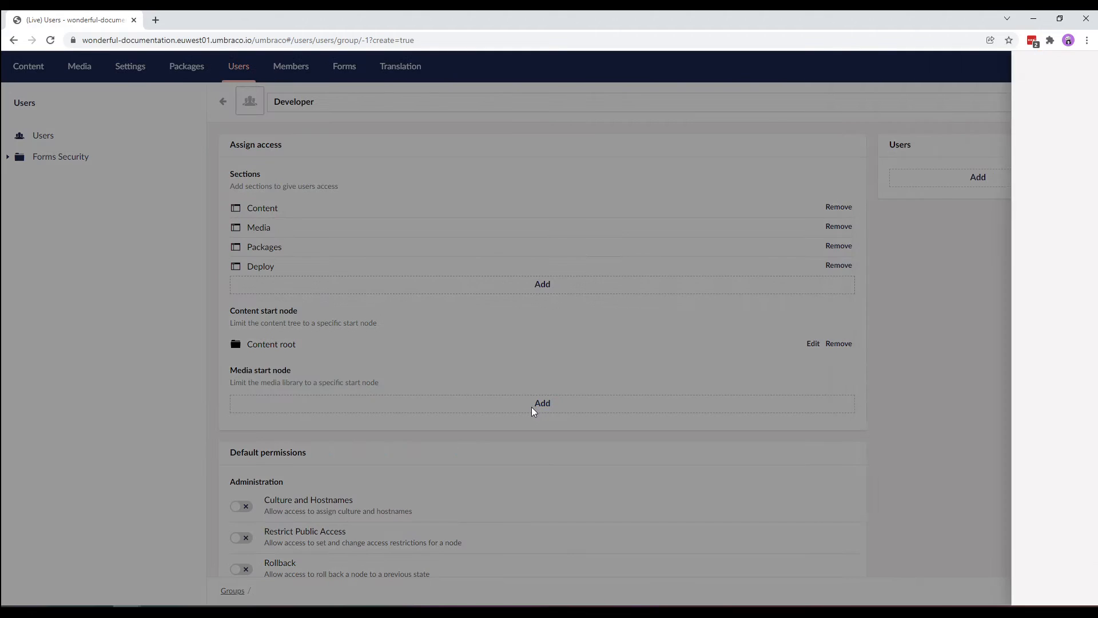
left_click(883, 156)
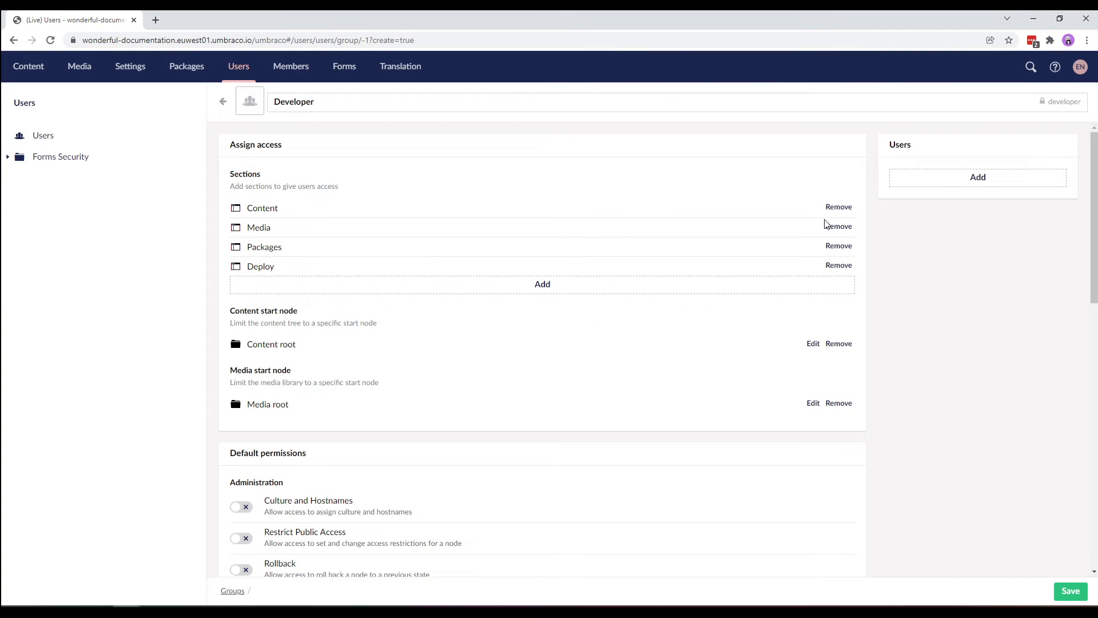
Allow the Culture and Hostnames, Browse Node, Create Content Template, Delete, Create and Publish default permissions for the Developer group.
scroll(605, 424, "down", 3)
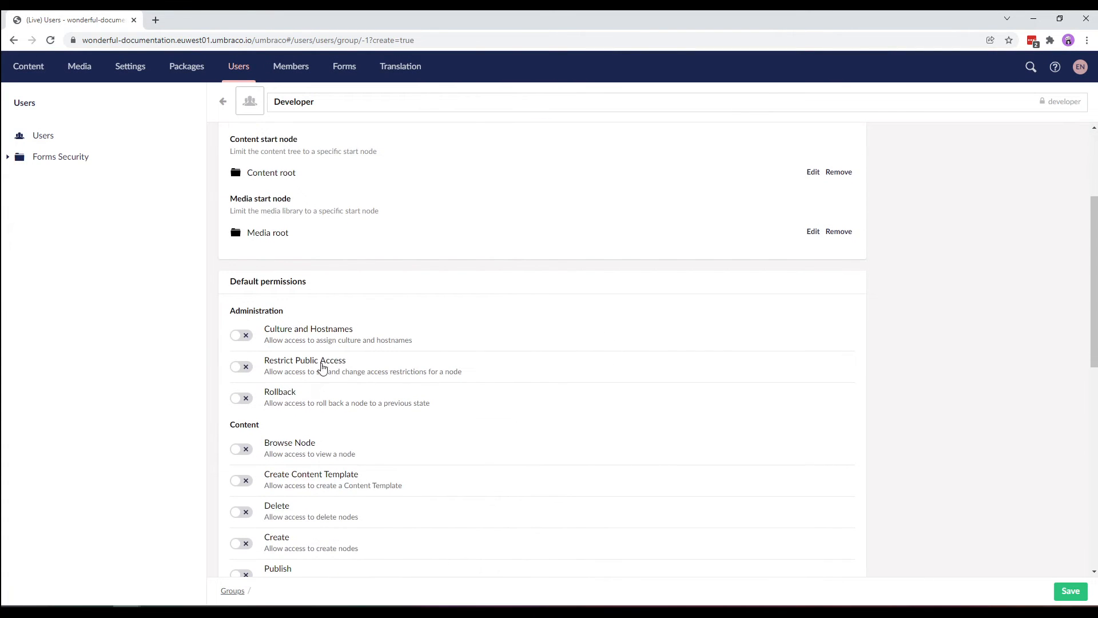
scroll(321, 395, "down", 1)
left_click(244, 393)
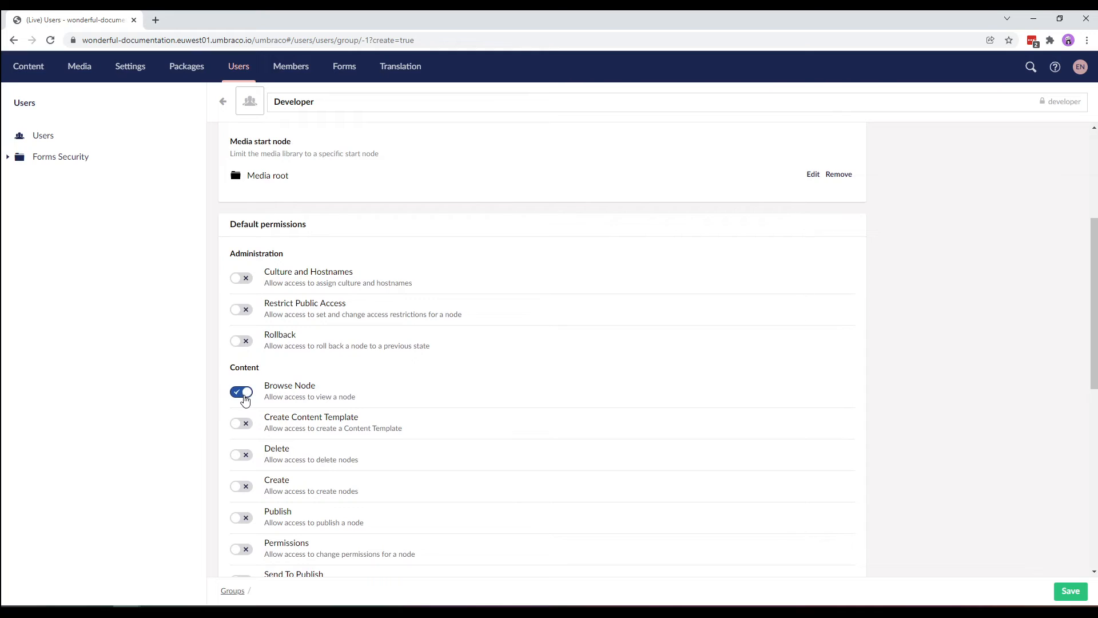
left_click(243, 279)
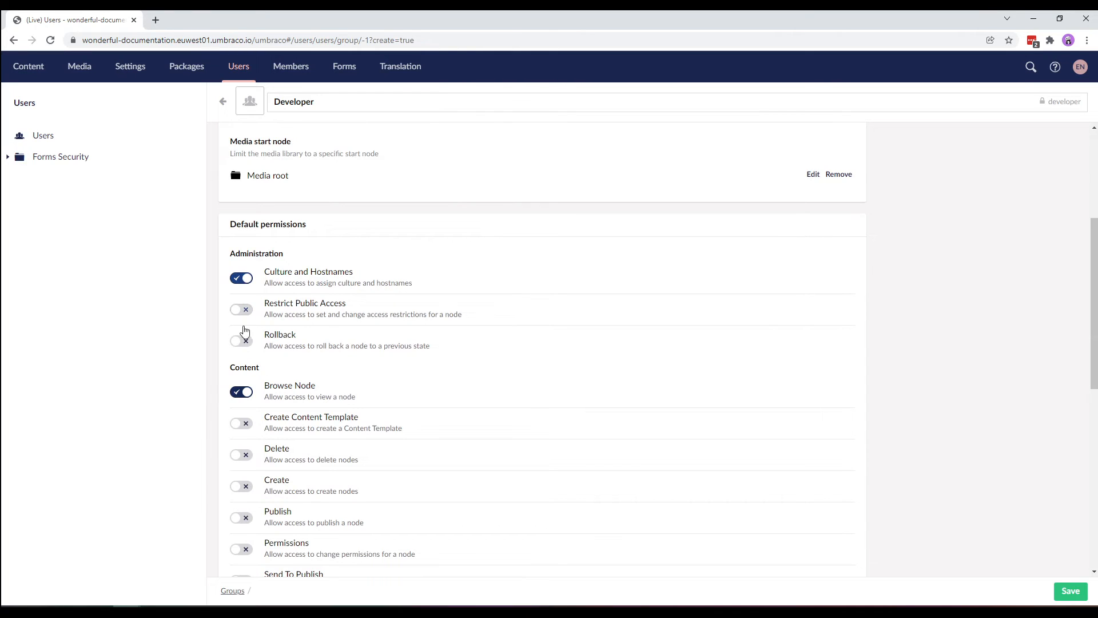
left_click(244, 424)
left_click(244, 456)
left_click(248, 487)
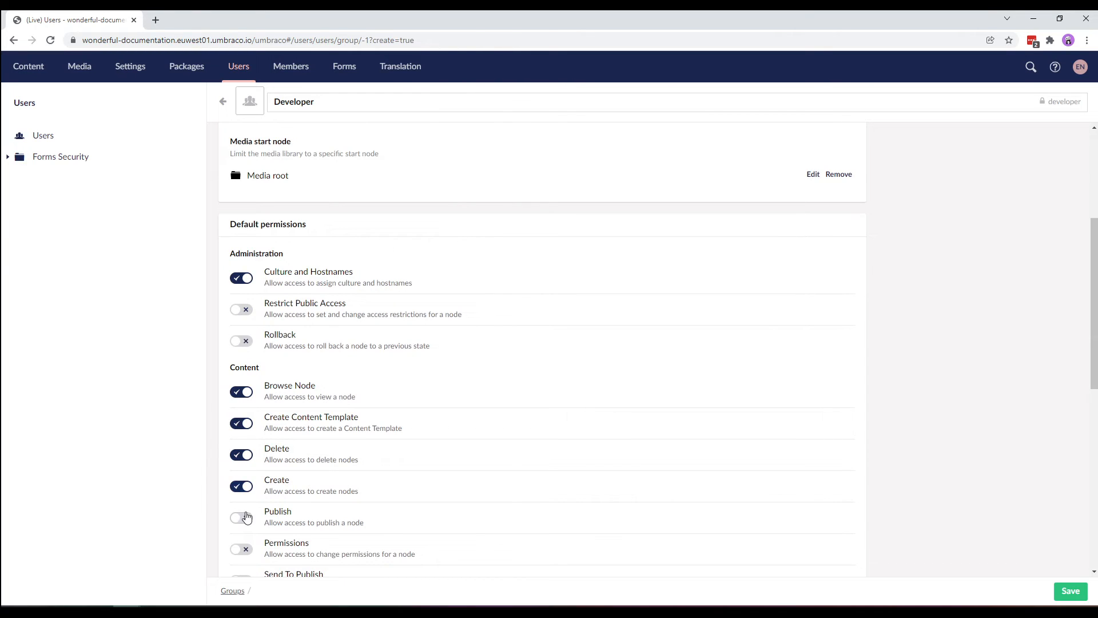
left_click(243, 519)
Allow the Permissions, Unpublish, Update and Workspace restore content permissions for the Developer group.
scroll(465, 478, "down", 5)
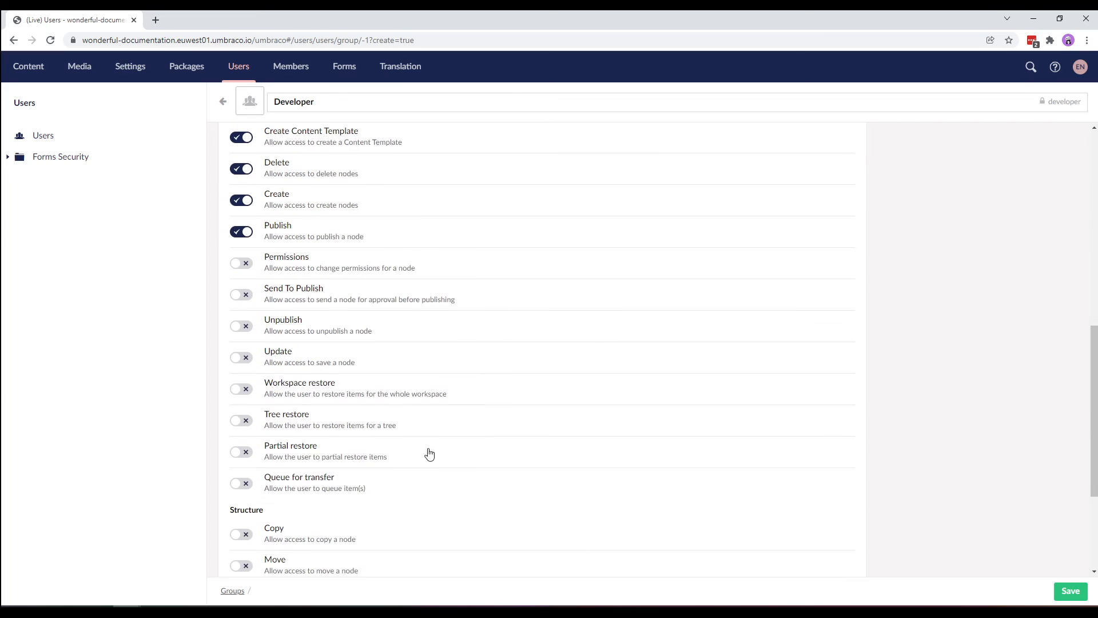
left_click(241, 263)
left_click(246, 327)
left_click(243, 358)
scroll(318, 483, "down", 1)
left_click(252, 338)
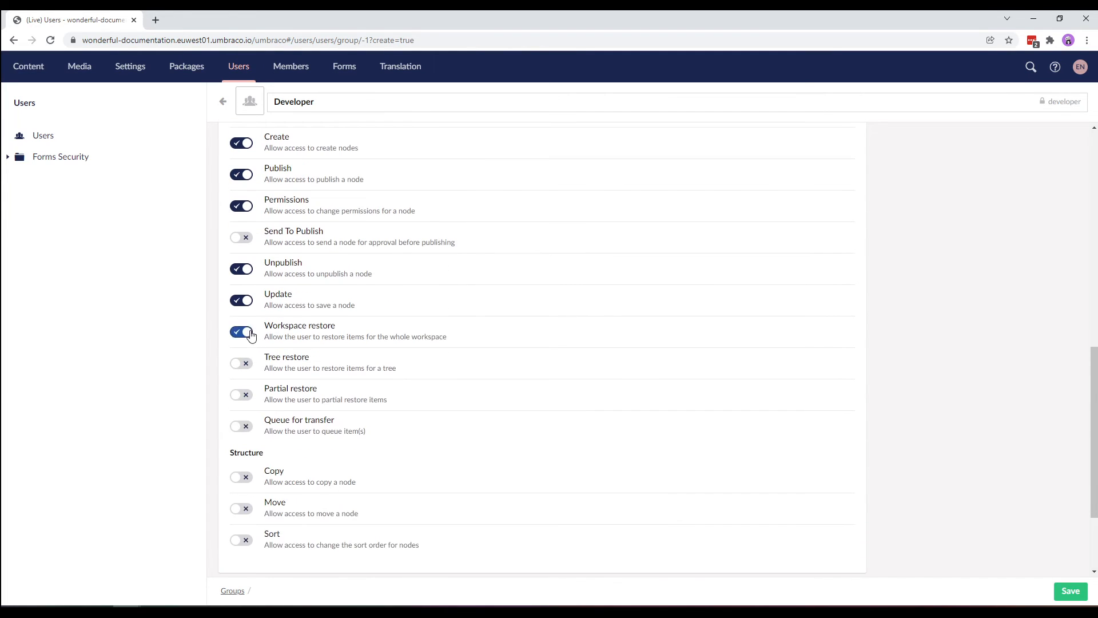
Allow the Copy, Move and Sort structure permissions for the Developer group.
scroll(407, 476, "down", 2)
left_click(238, 364)
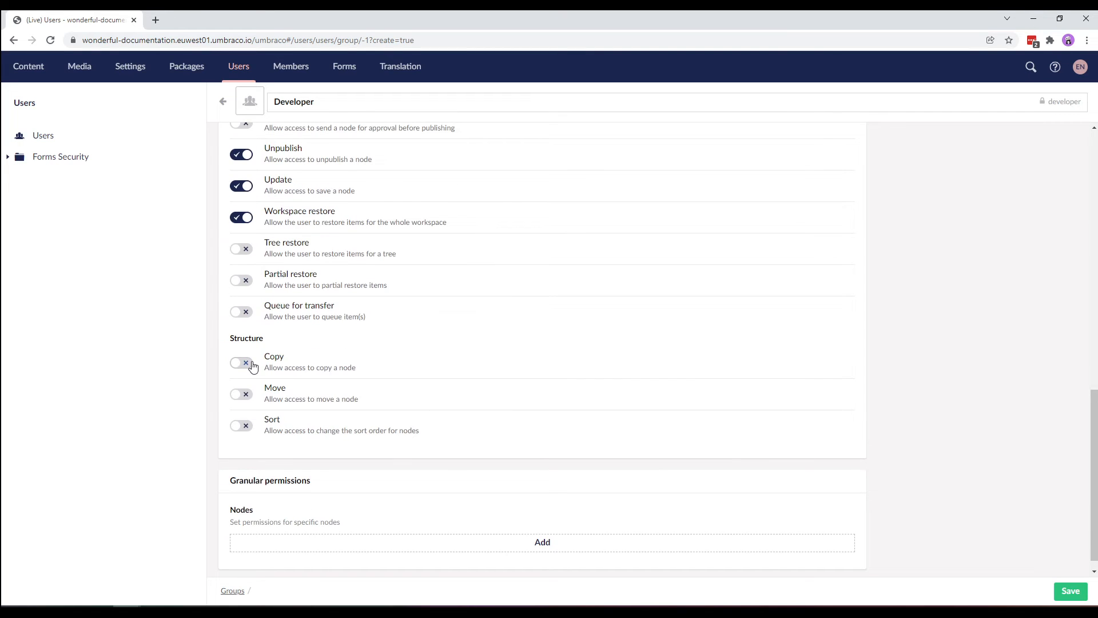
left_click(242, 395)
left_click(245, 428)
Add granular permissions for the Home node, using the same selection as the group's default permissions.
scroll(456, 429, "down", 1)
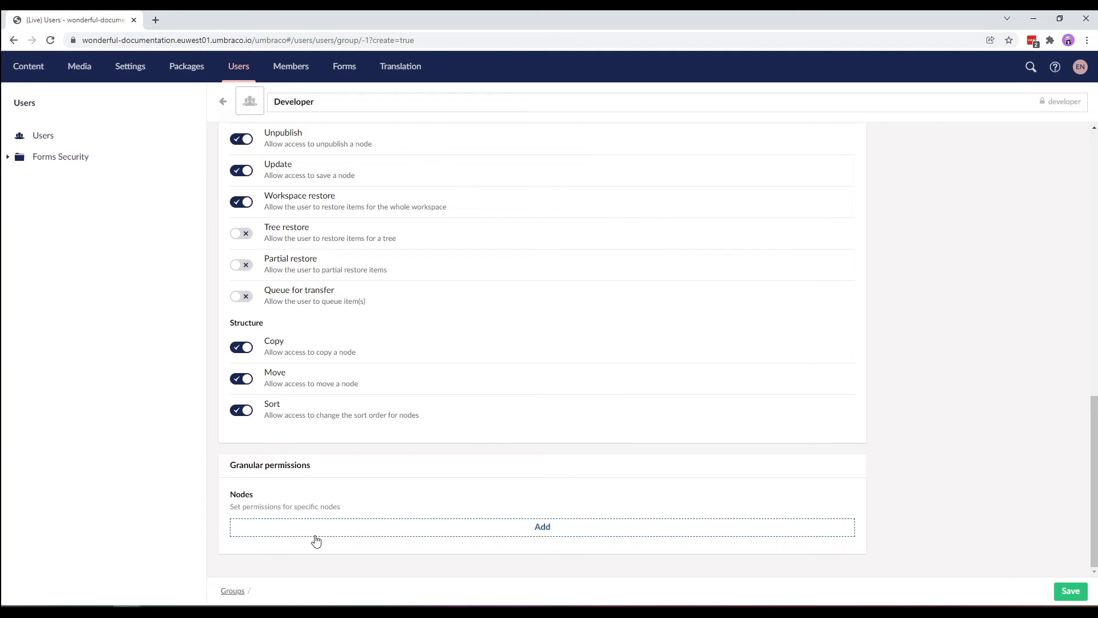
left_click(498, 532)
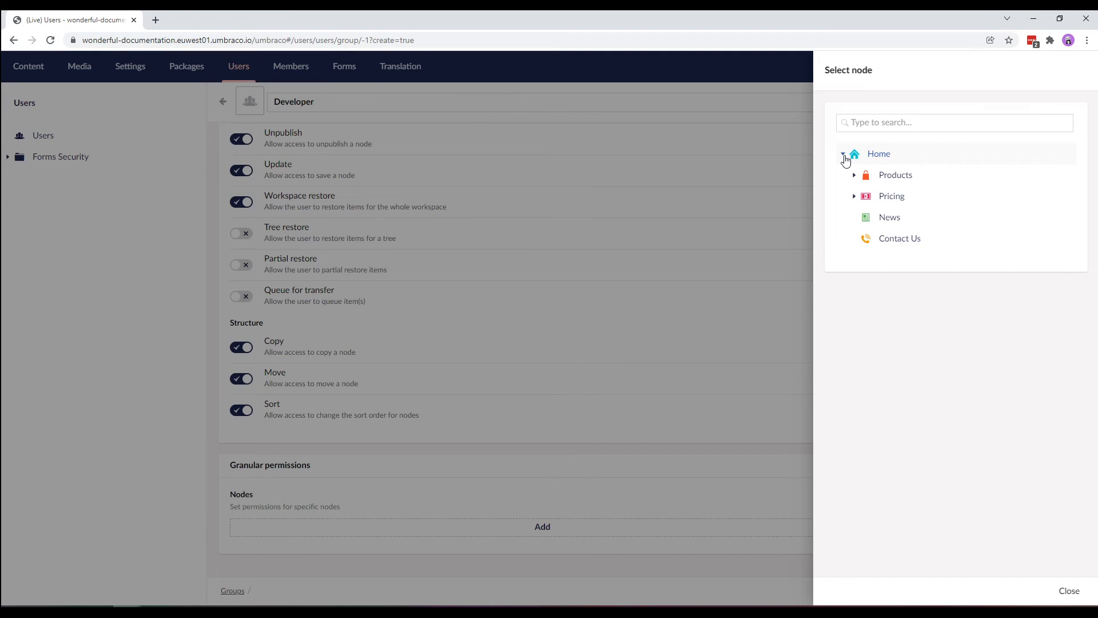
left_click(870, 154)
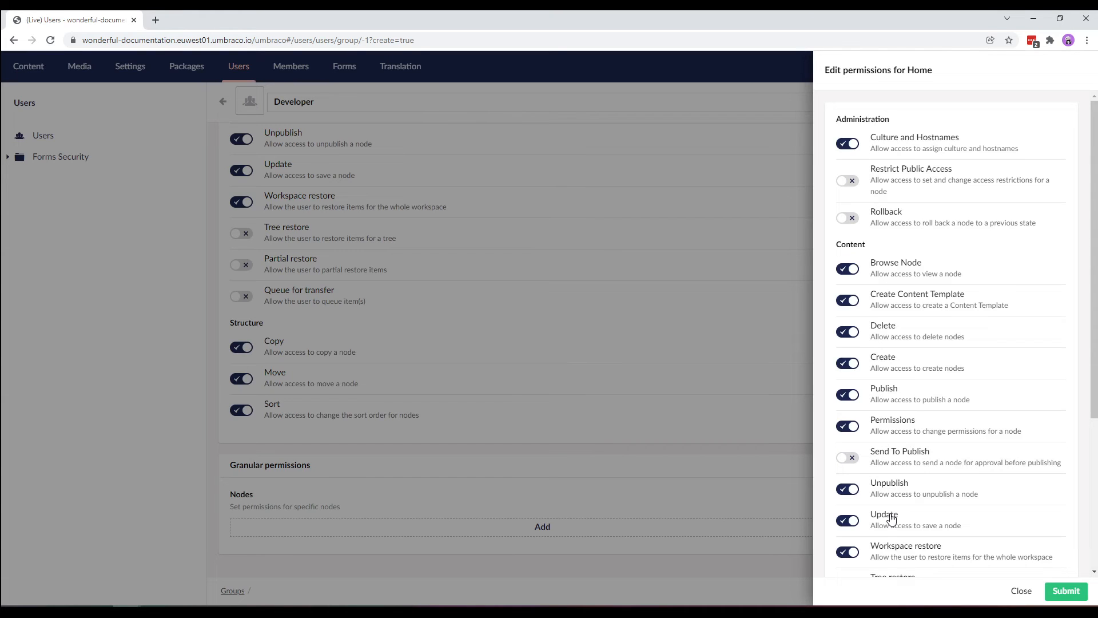
left_click(1069, 588)
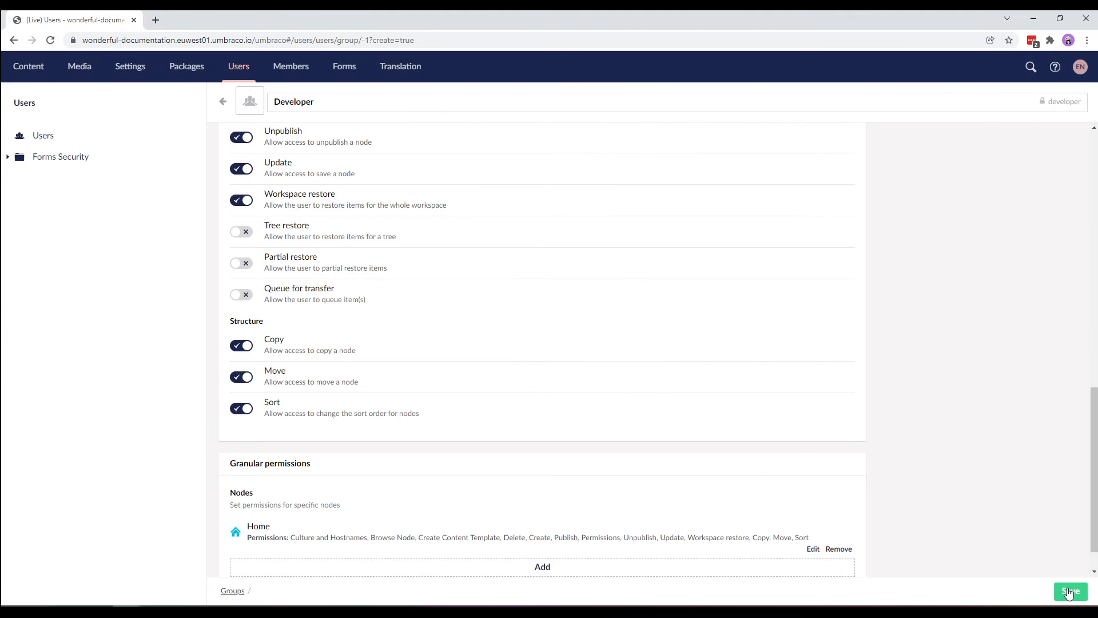
Add the existing user from the Editors group as a member of the Developer group.
scroll(1053, 491, "up", 15)
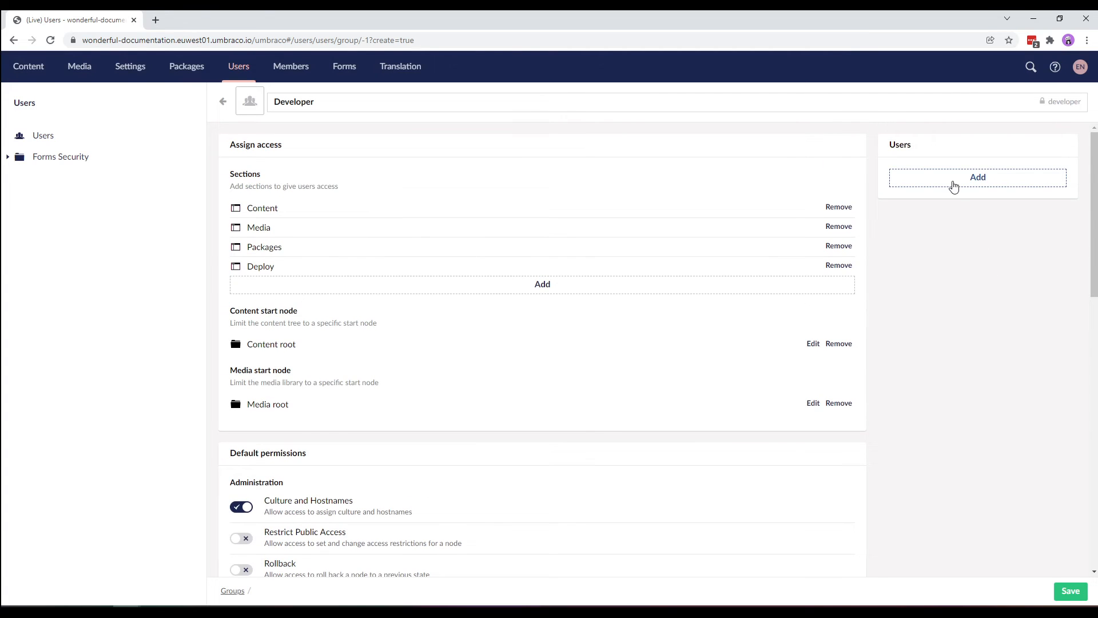
left_click(955, 186)
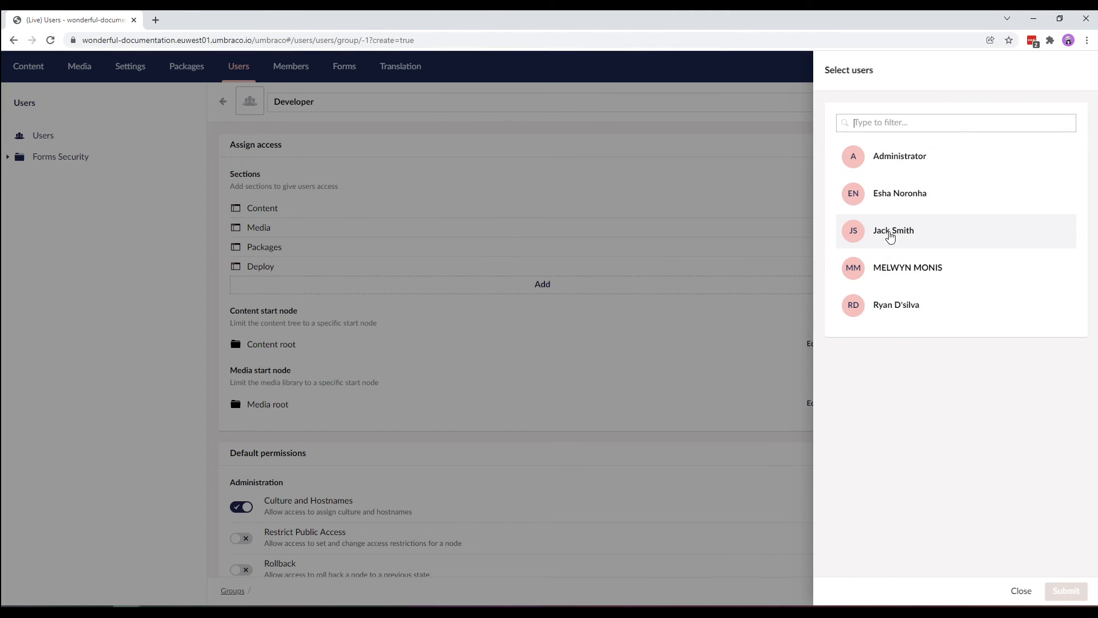
left_click(878, 237)
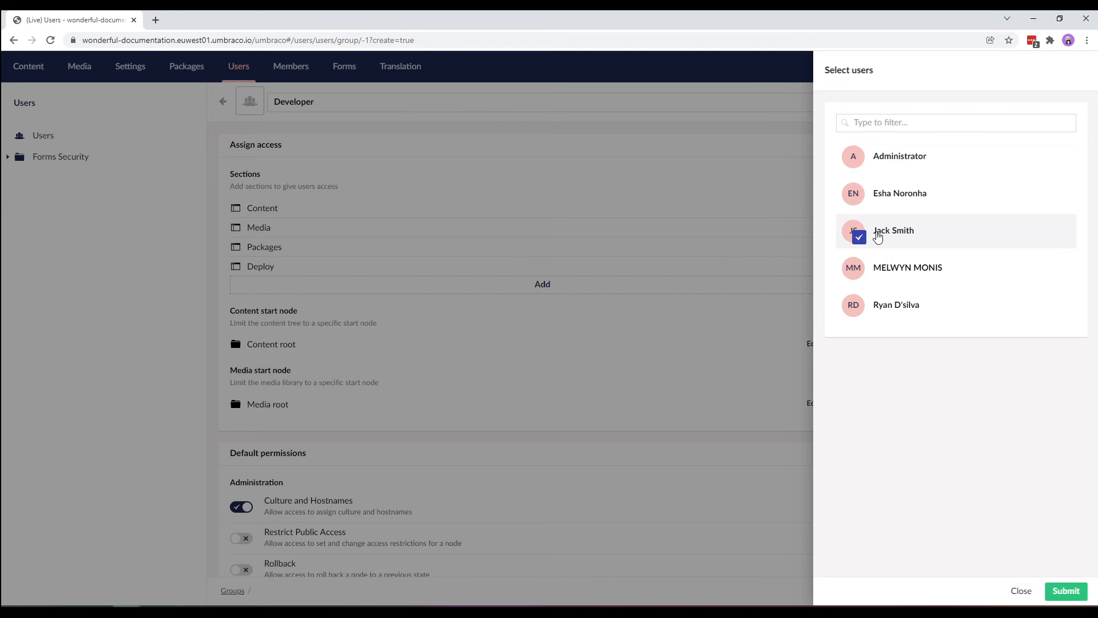
left_click(1055, 591)
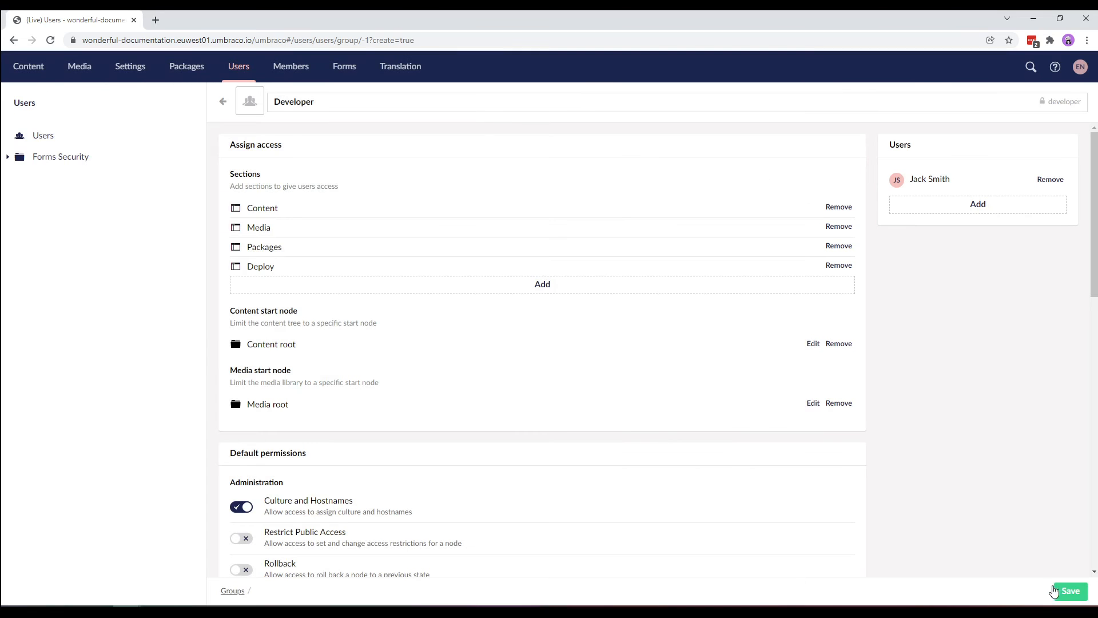
Review the Developer group's access and permission settings and save the group.
scroll(970, 452, "down", 4)
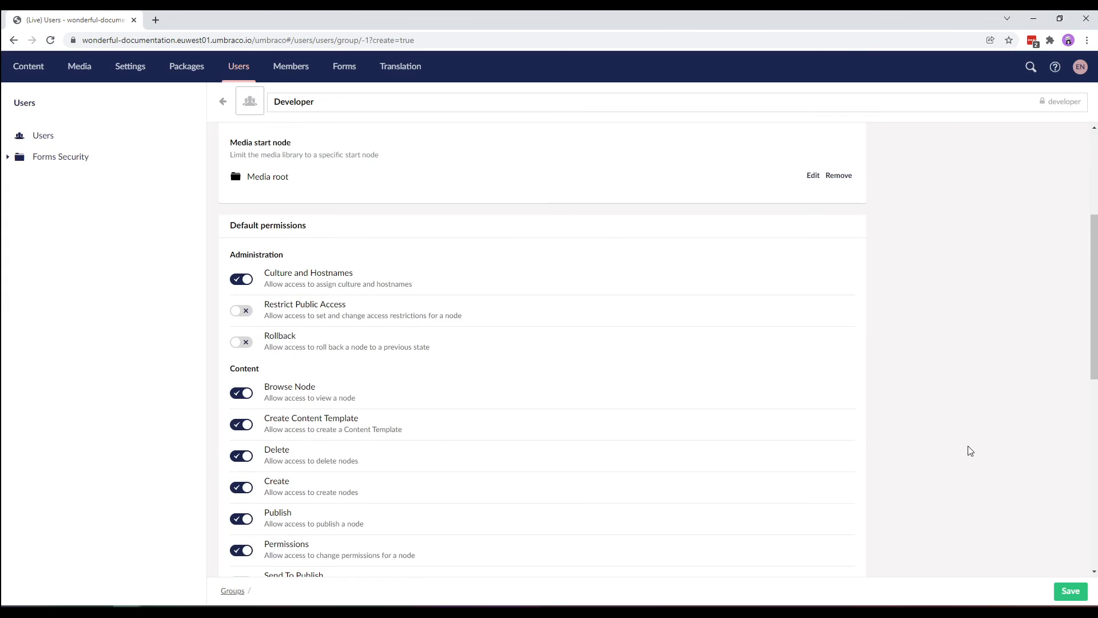
scroll(971, 451, "down", 2)
scroll(970, 451, "up", 6)
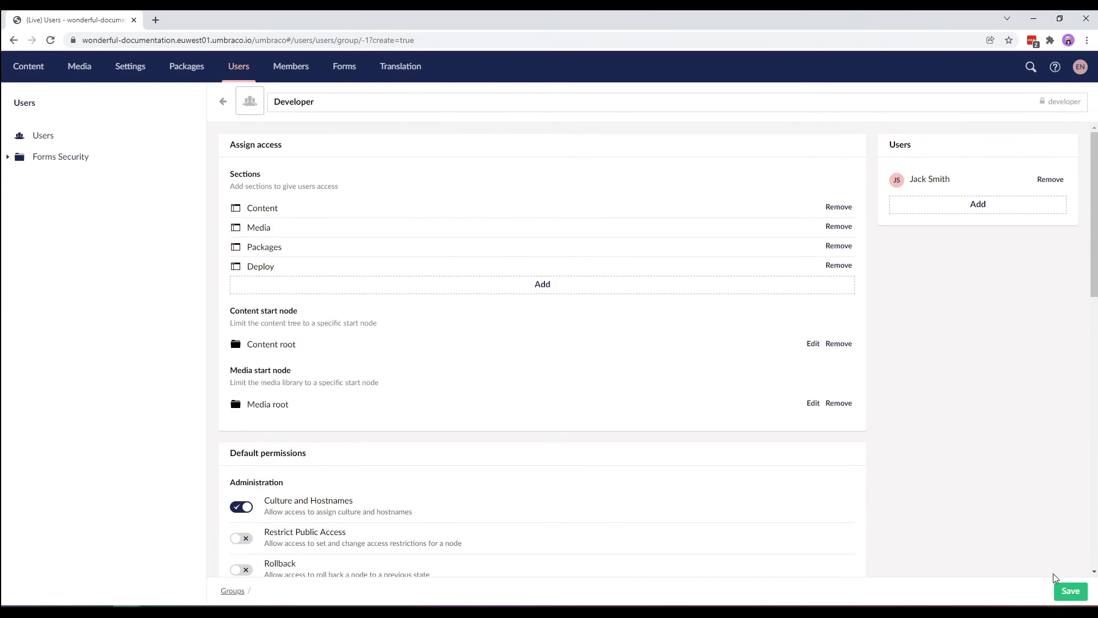
left_click(1067, 595)
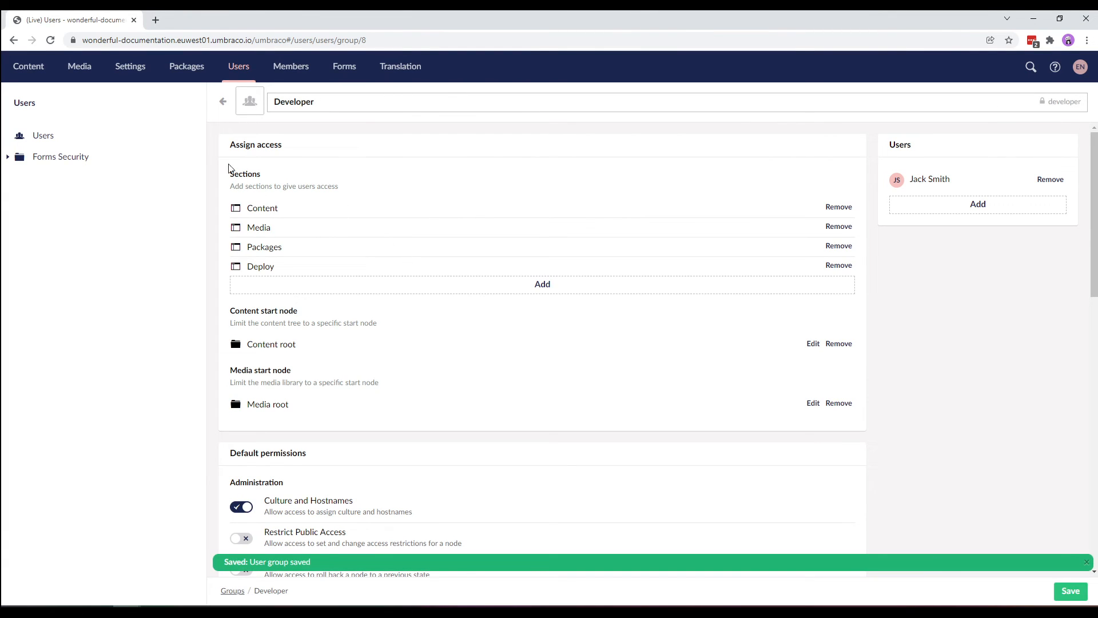
Check the Developer group in the group list and its member's groups in the user overview, and open the current account's profile.
left_click(224, 105)
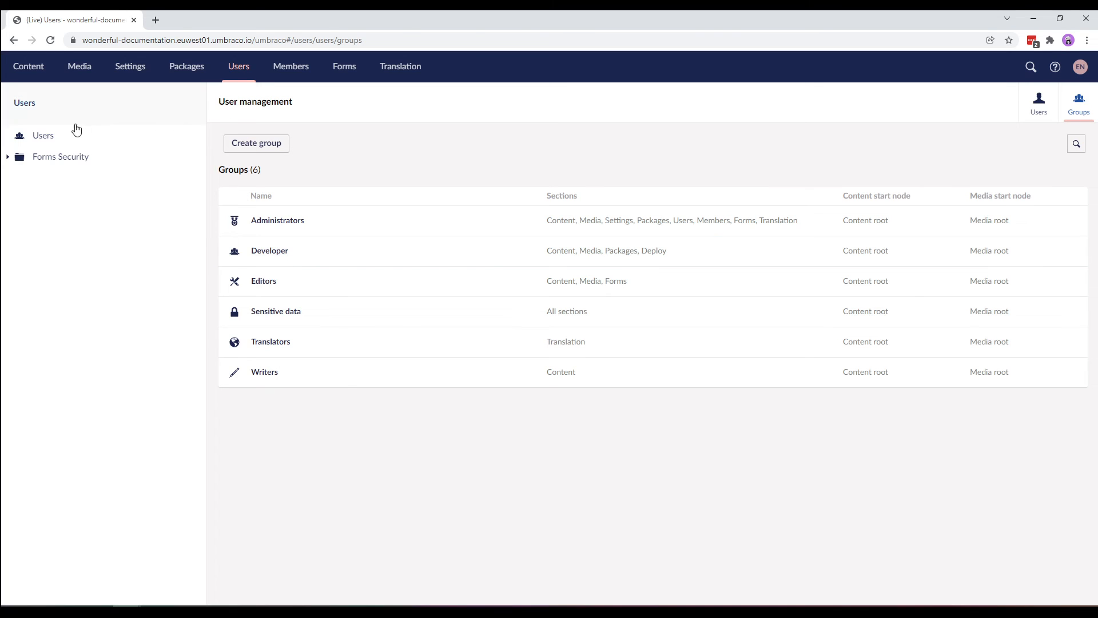
left_click(36, 140)
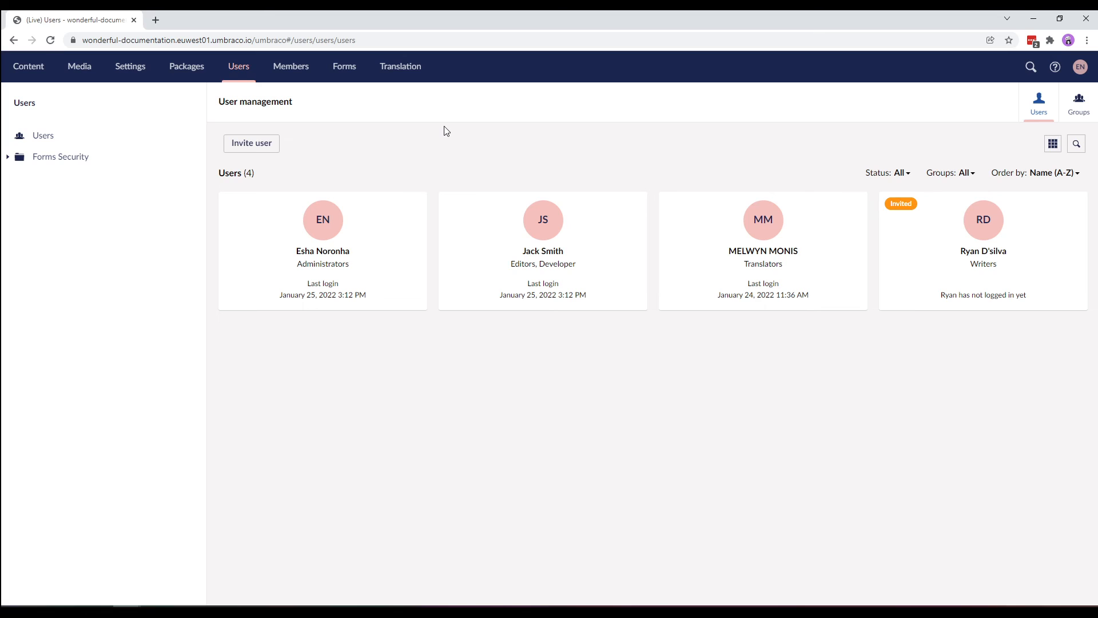
left_click(1080, 67)
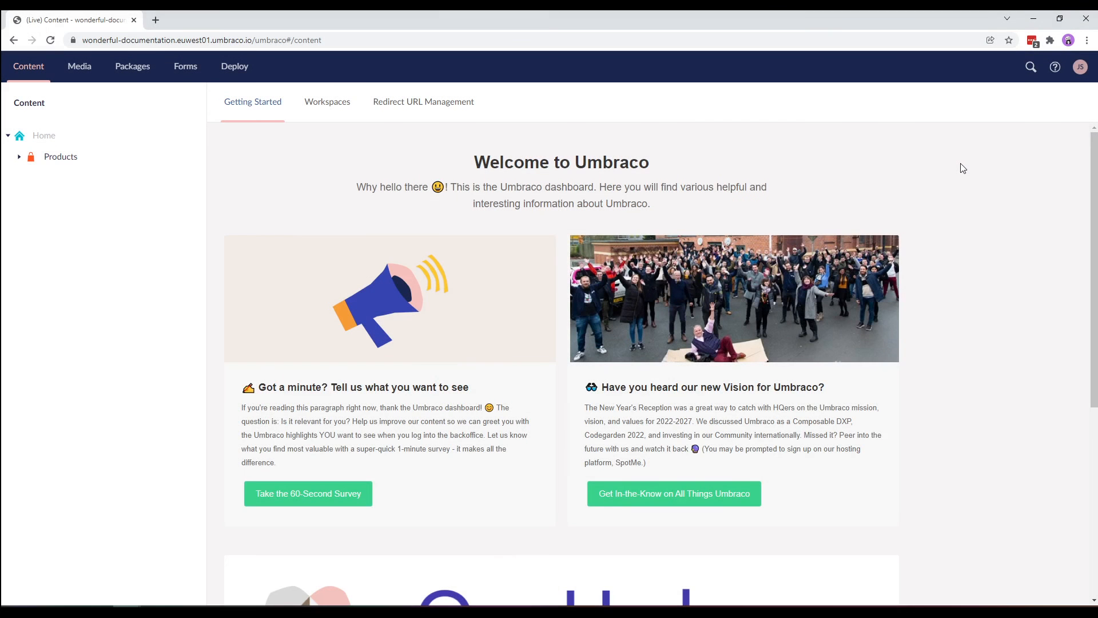
As the new Developer group member, check the logged-in profile and expand the Products node in the content tree.
left_click(1072, 73)
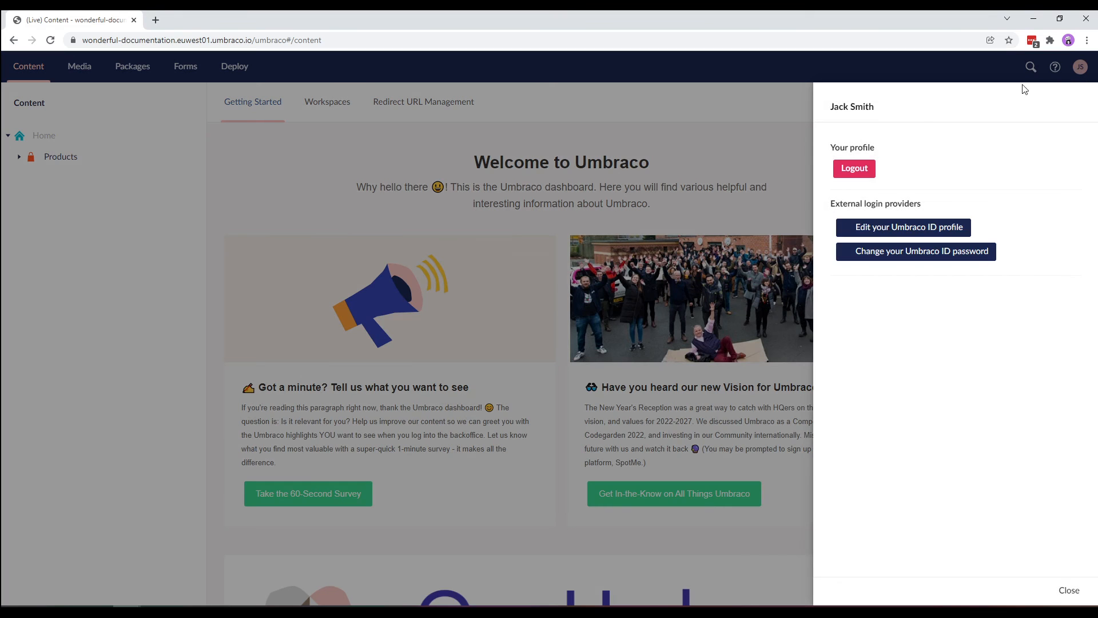
left_click(767, 113)
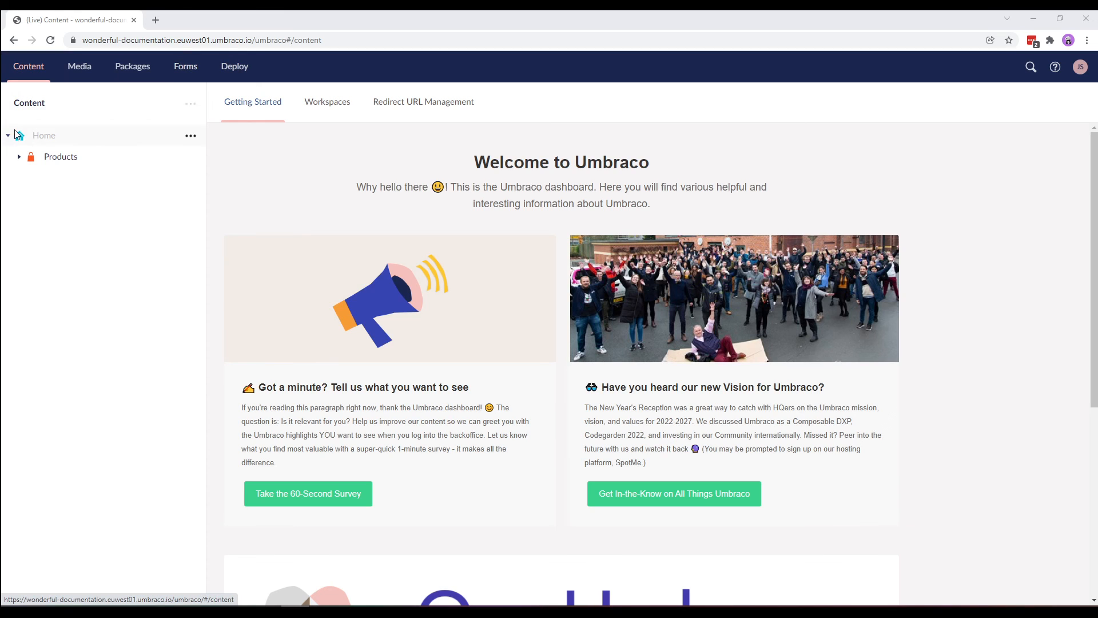
left_click(19, 157)
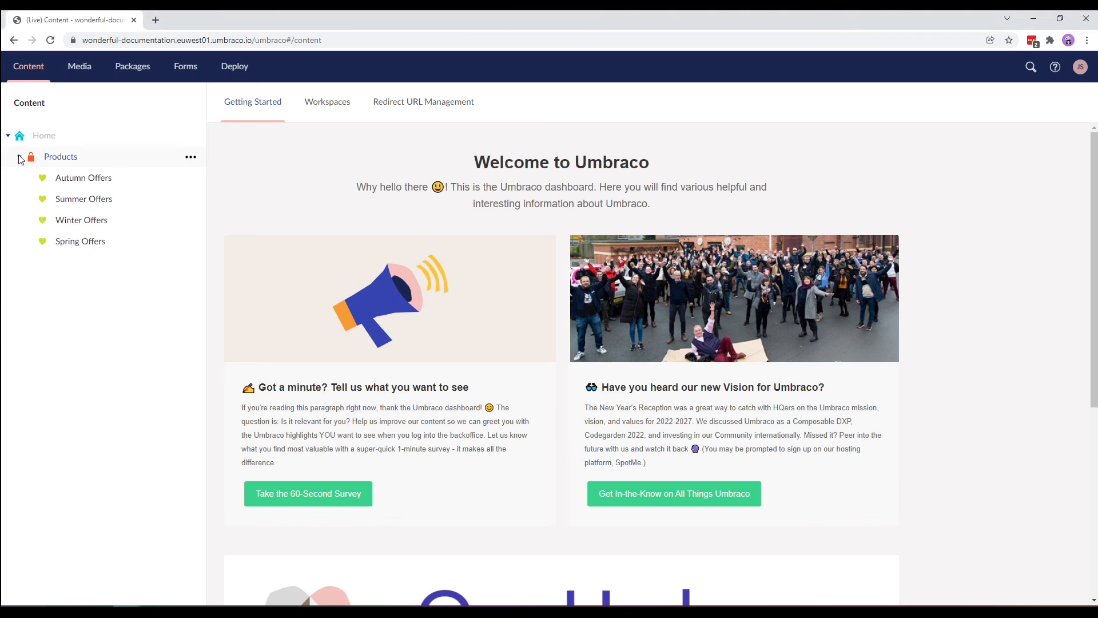